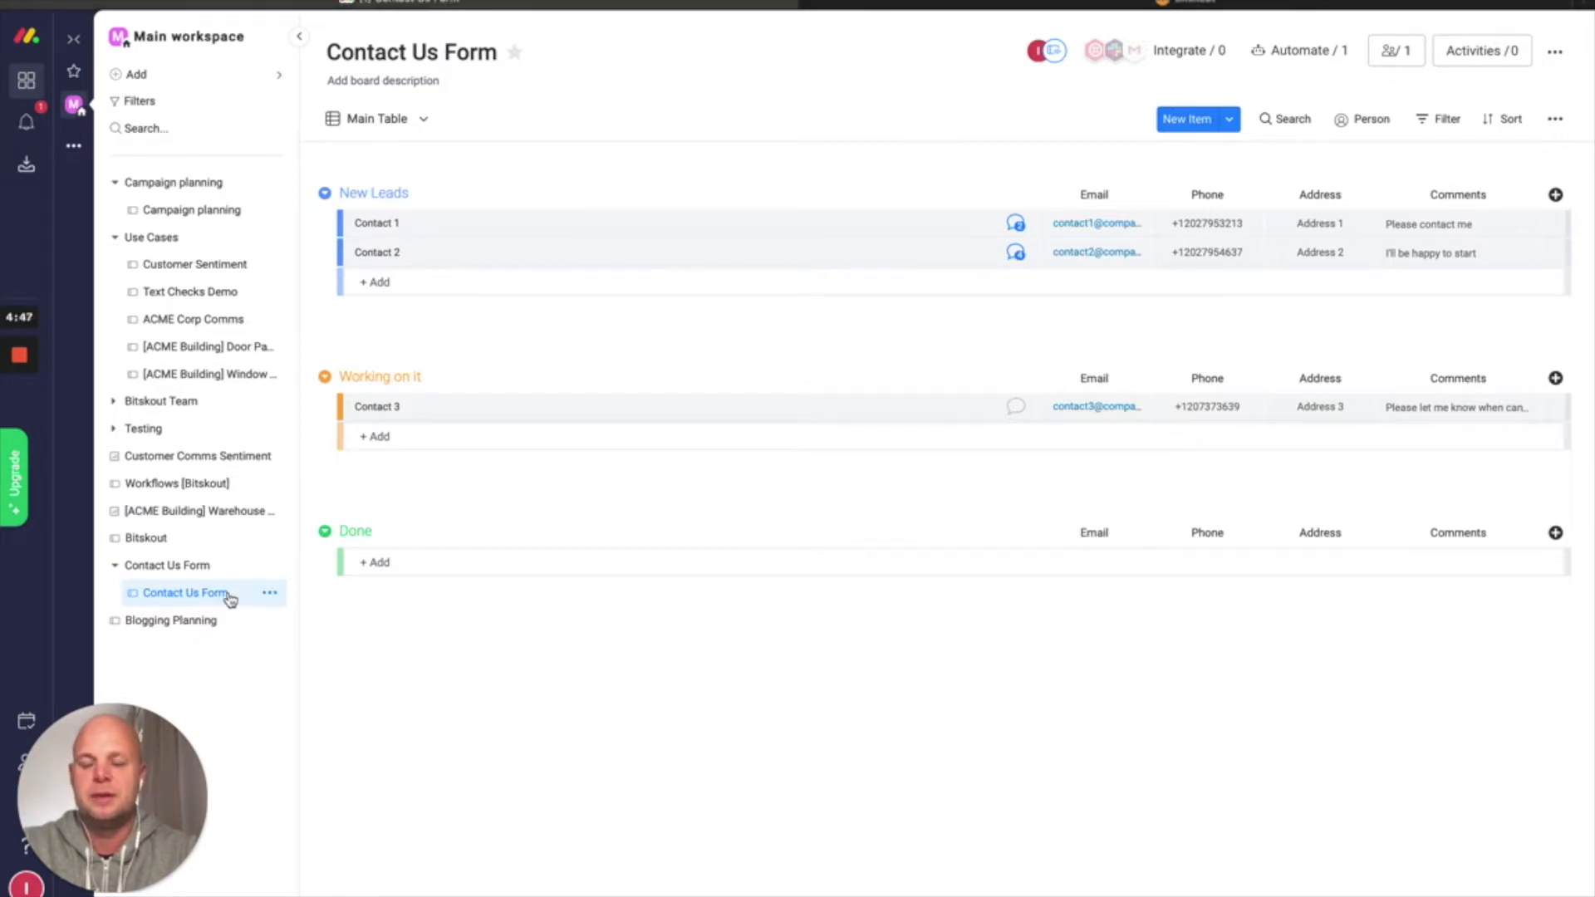
Preview the Contact Us Form template among the Marketing templates, then return to the board
left_click(267, 73)
mouse_move(427, 171)
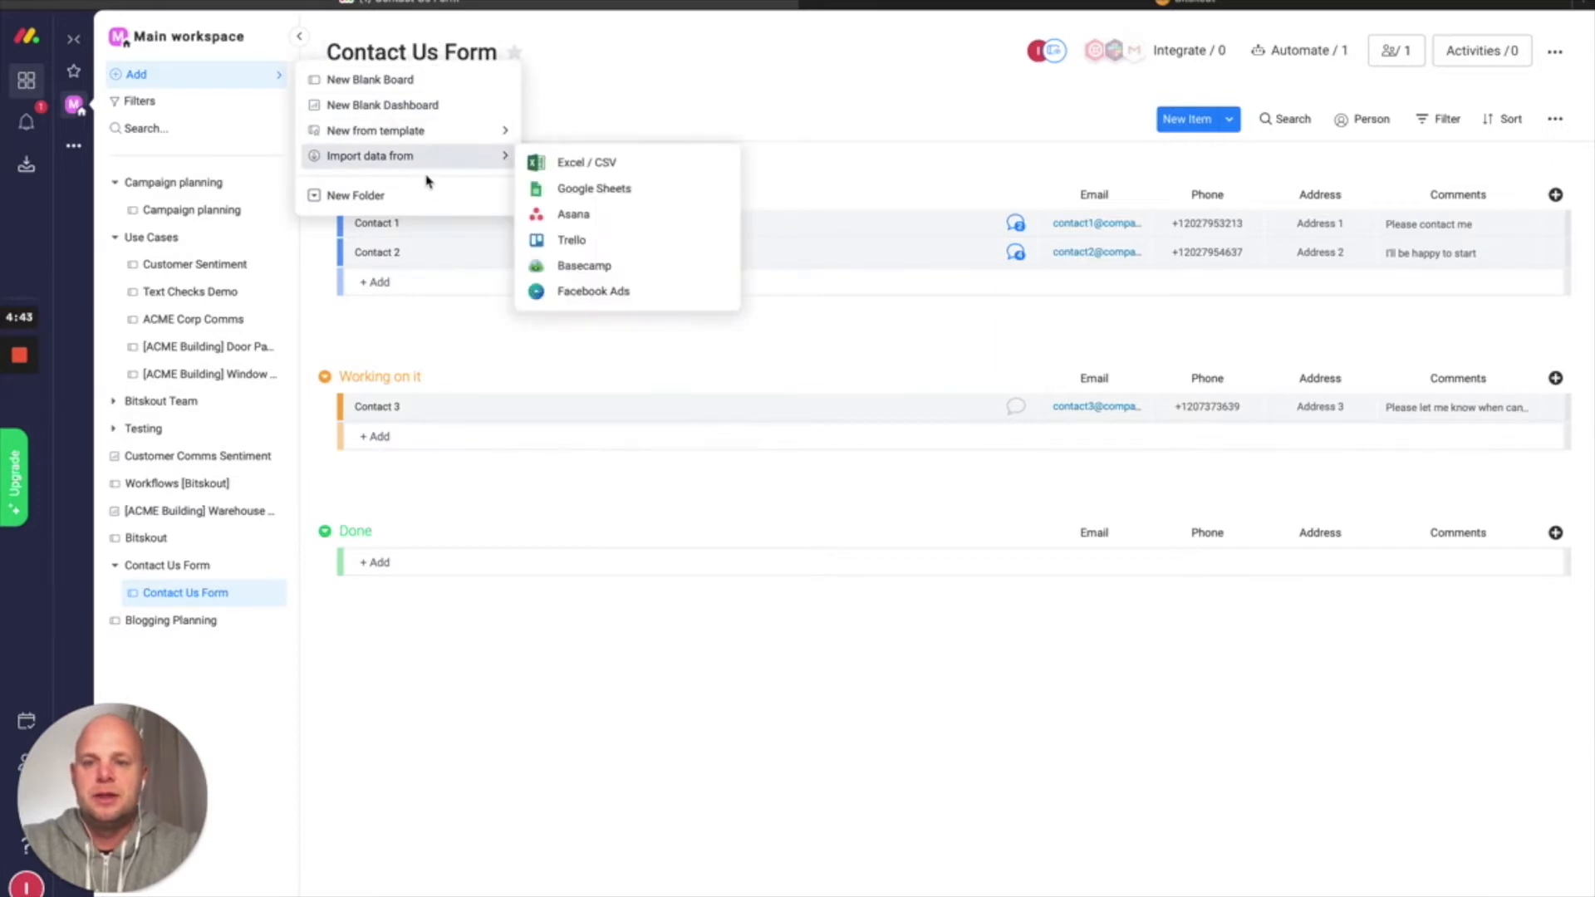
mouse_move(490, 136)
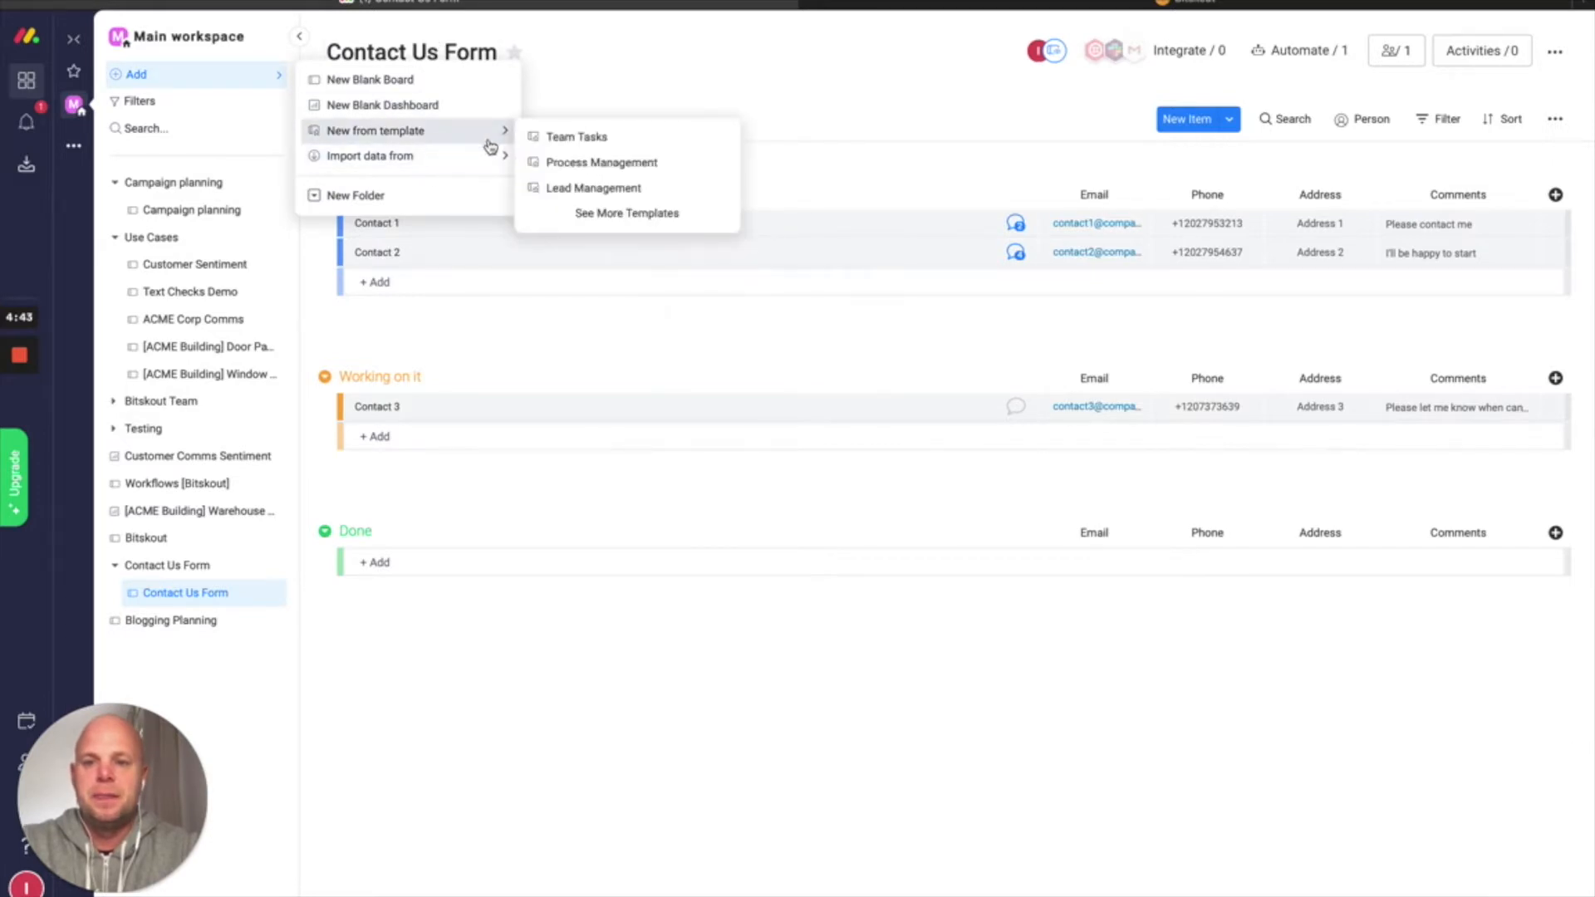
left_click(590, 215)
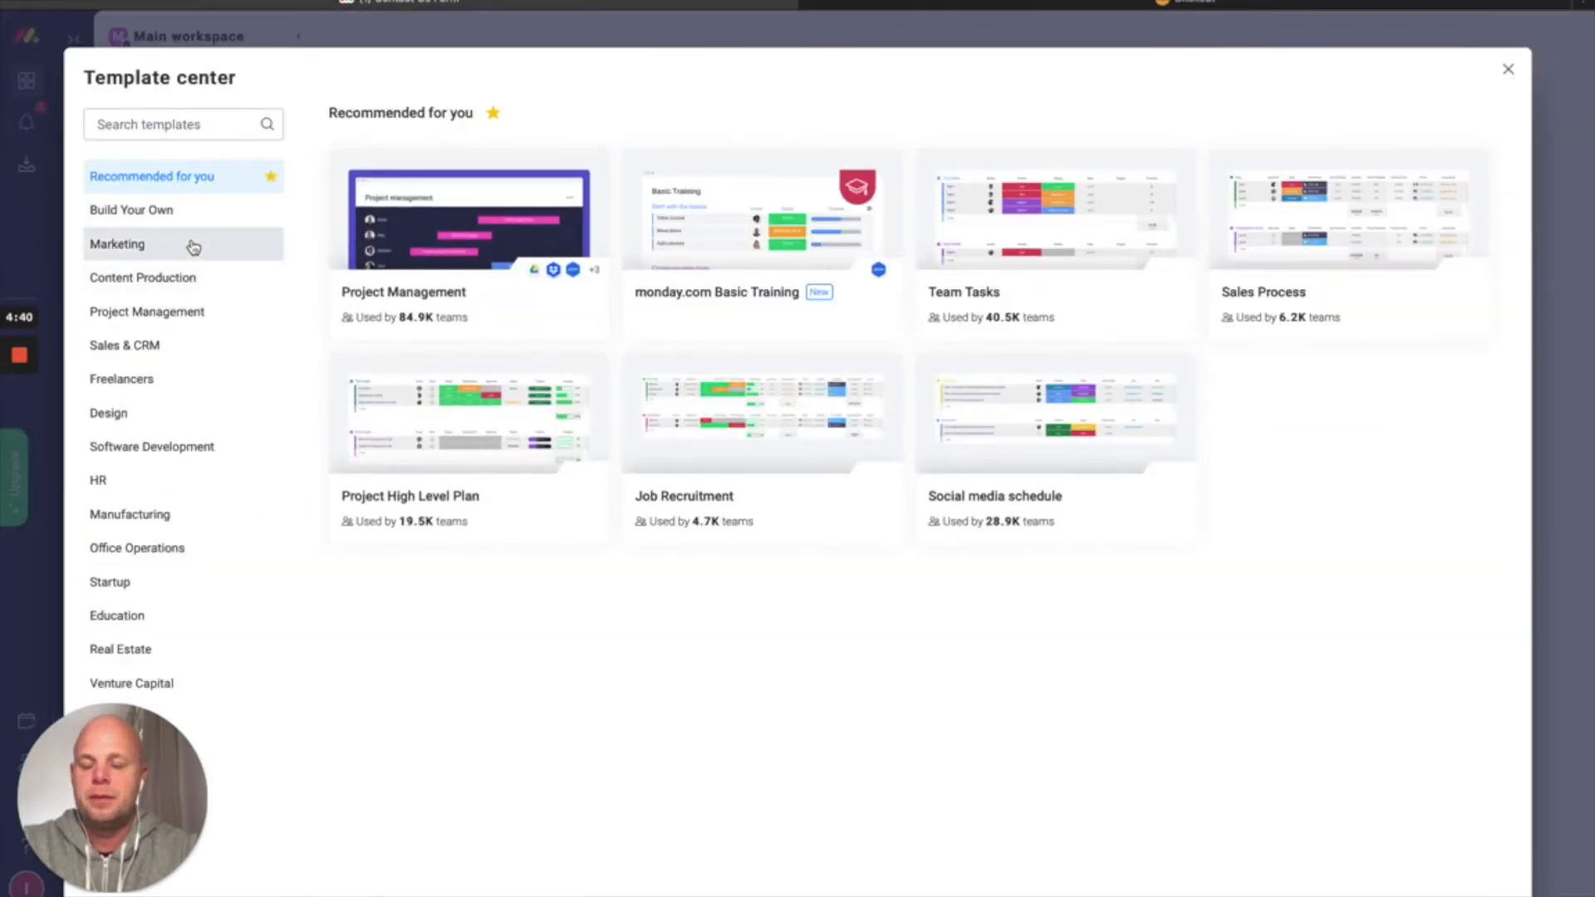
left_click(194, 246)
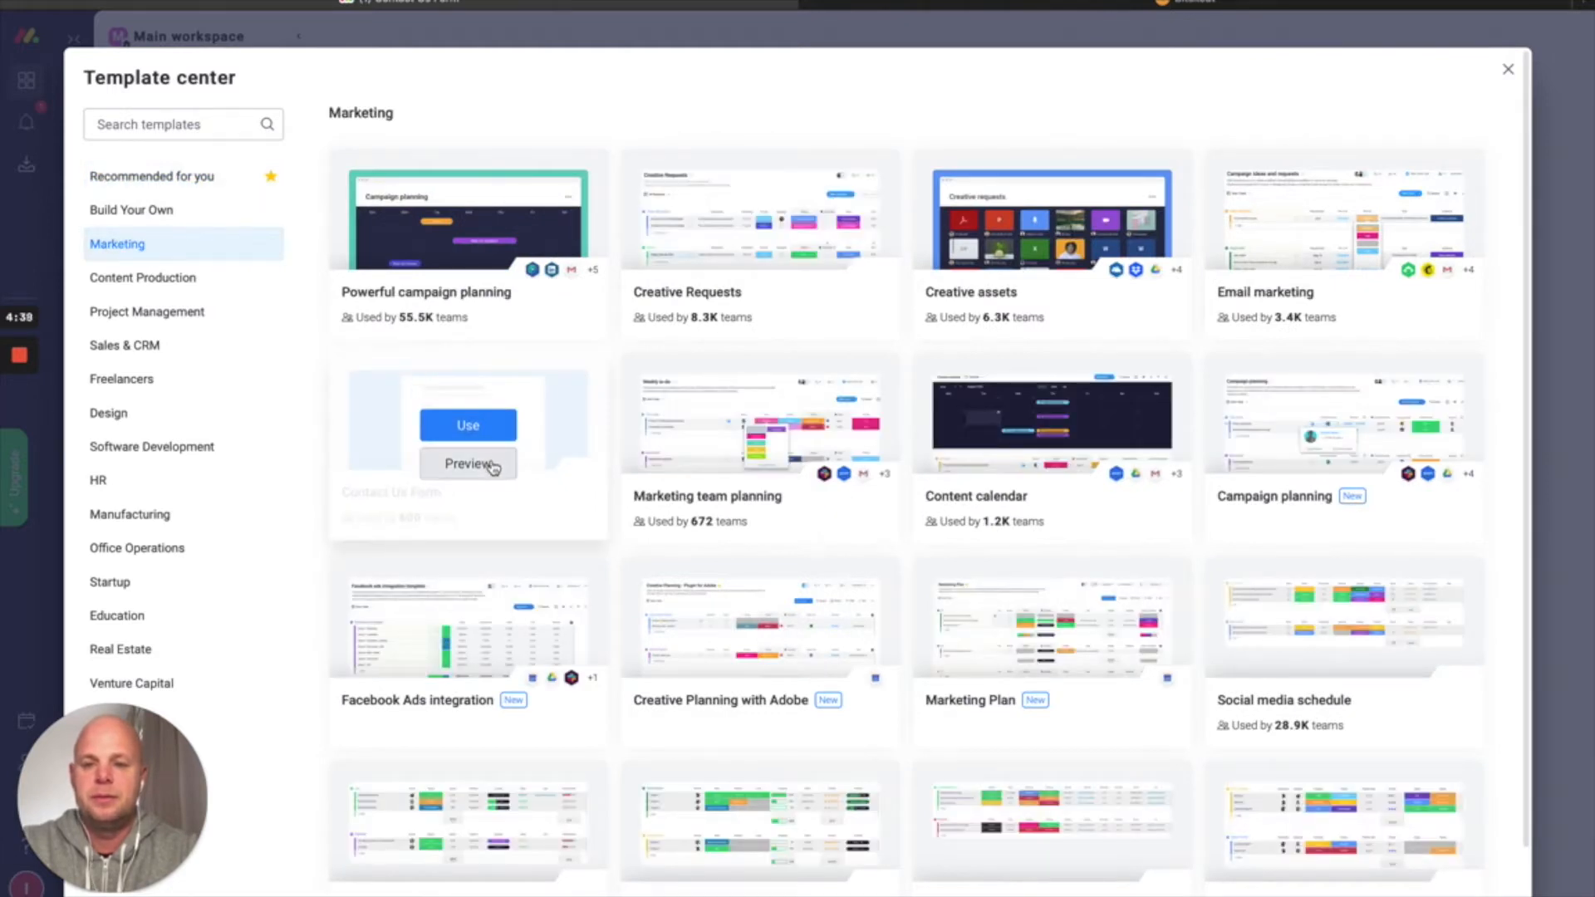
left_click(494, 465)
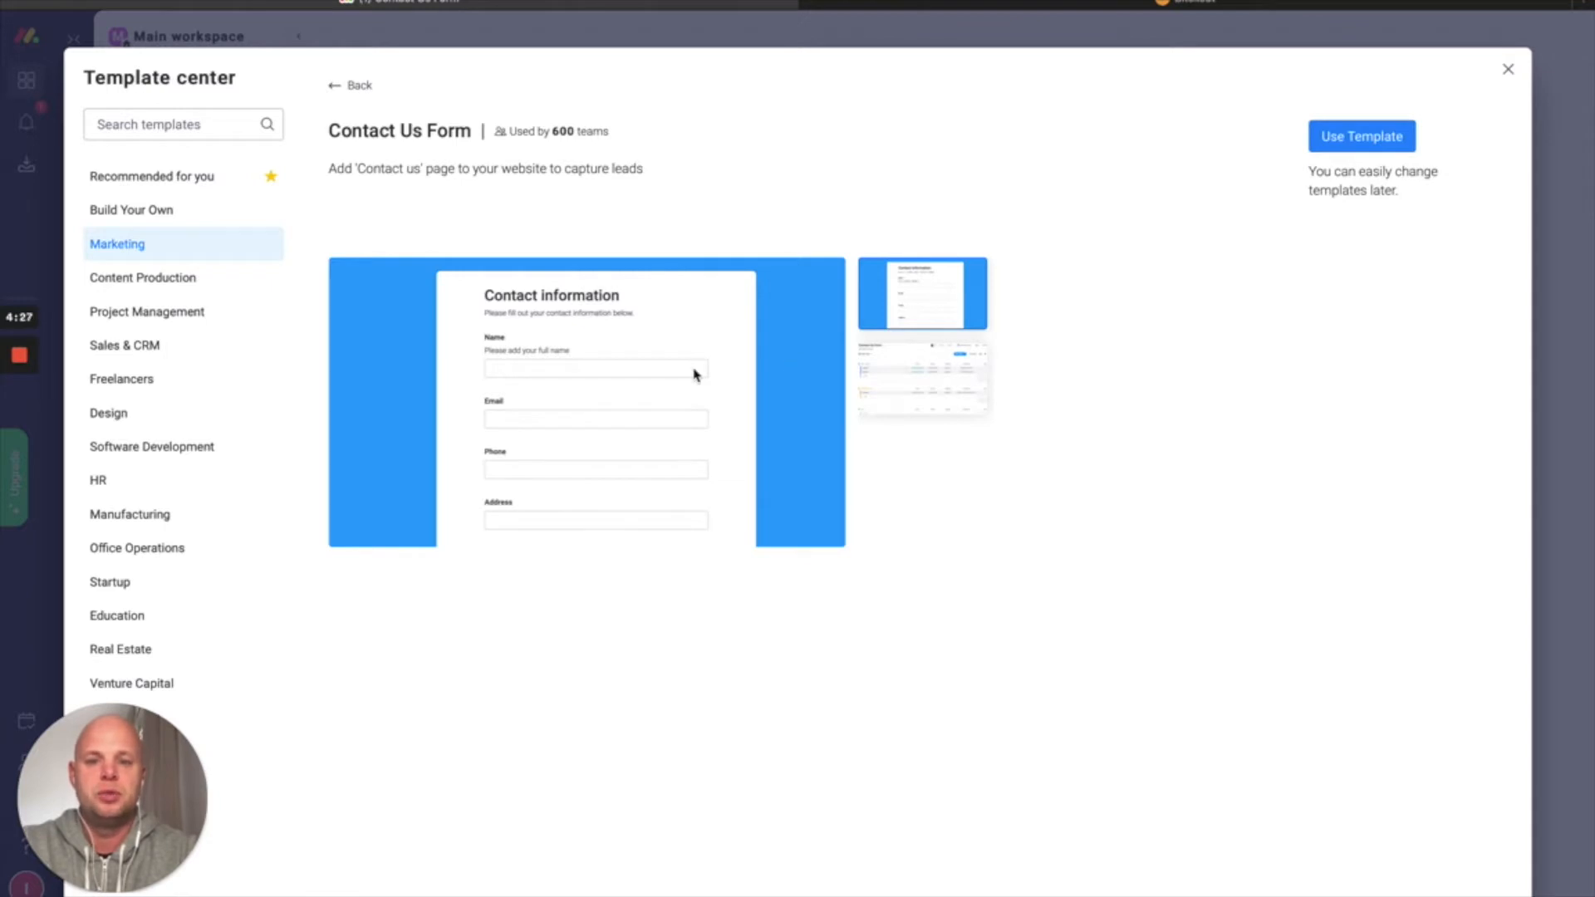
left_click(1508, 72)
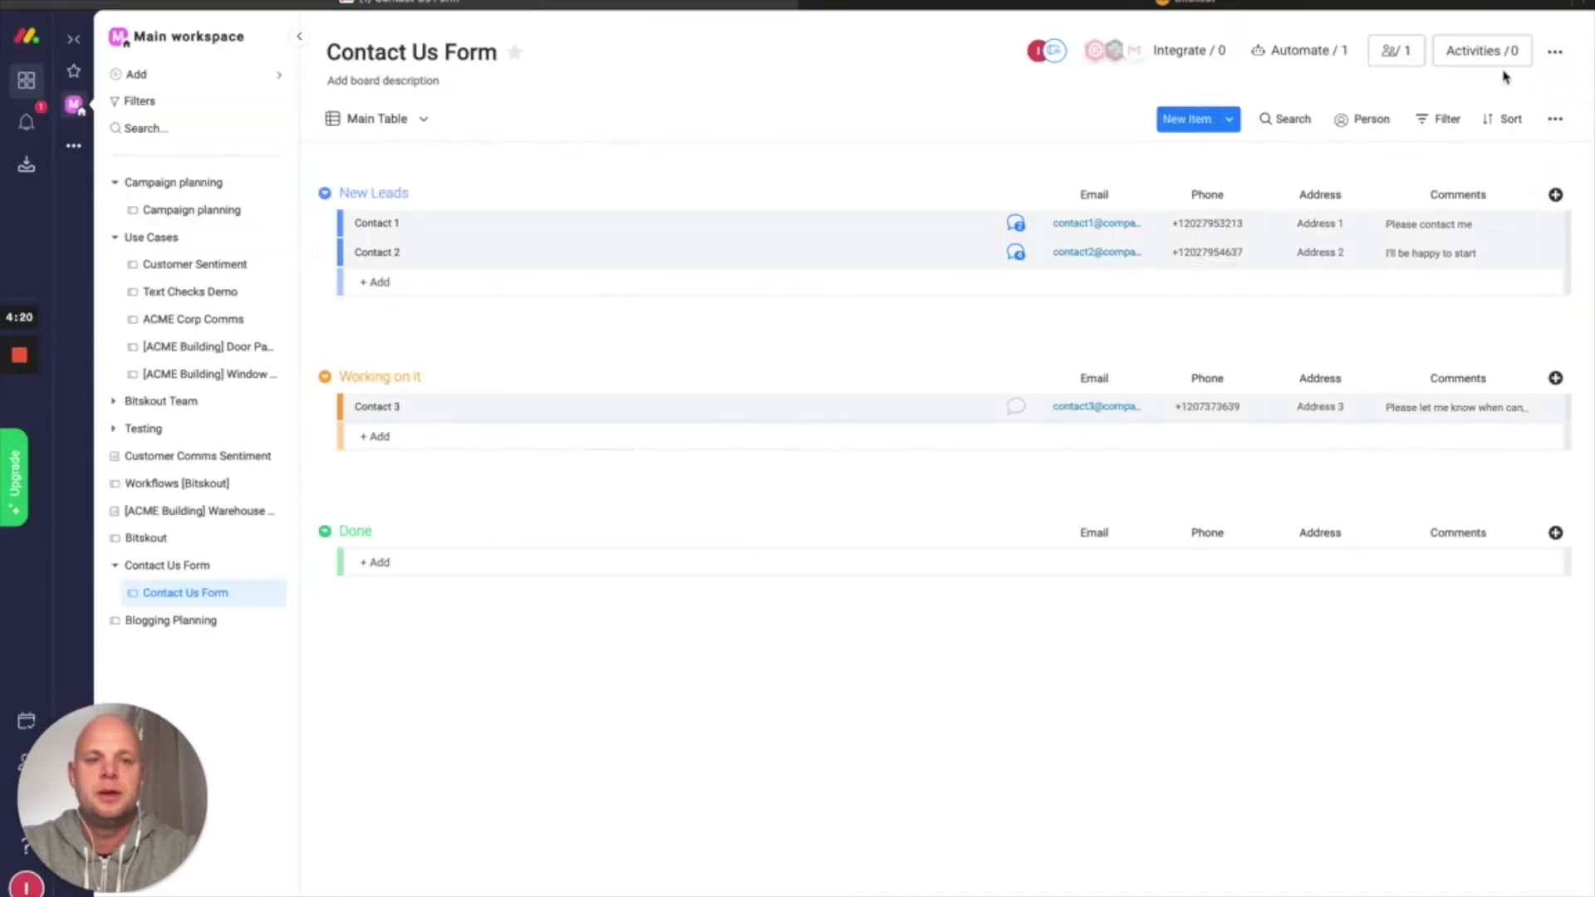
Add a new status column named Sentiment
left_click(1554, 196)
left_click(1481, 228)
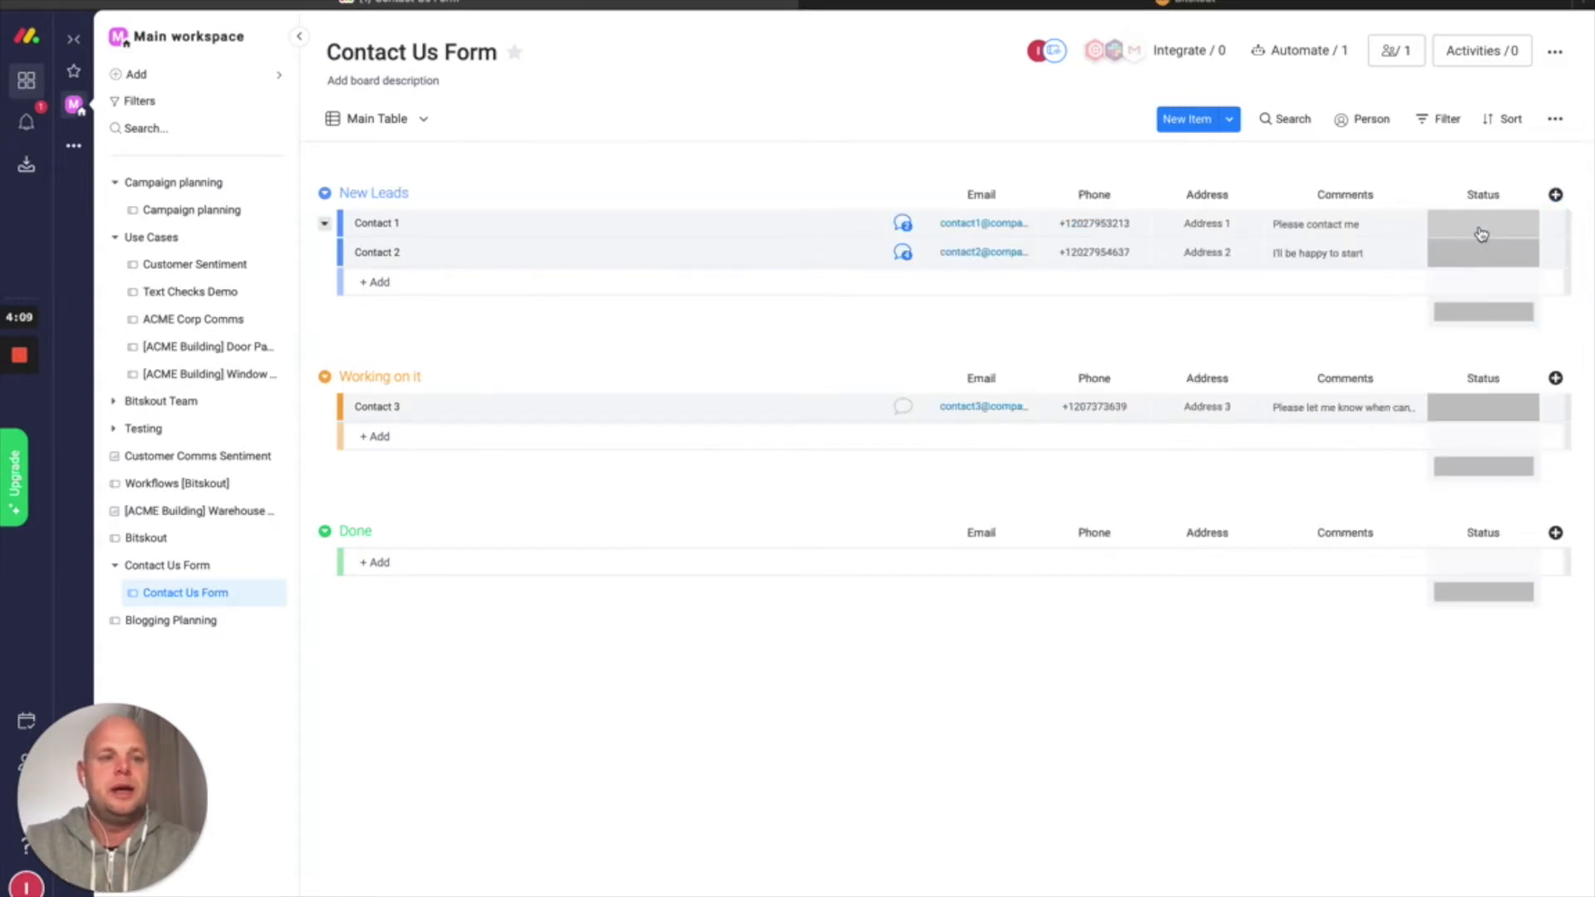
left_click(1504, 195)
type("SE")
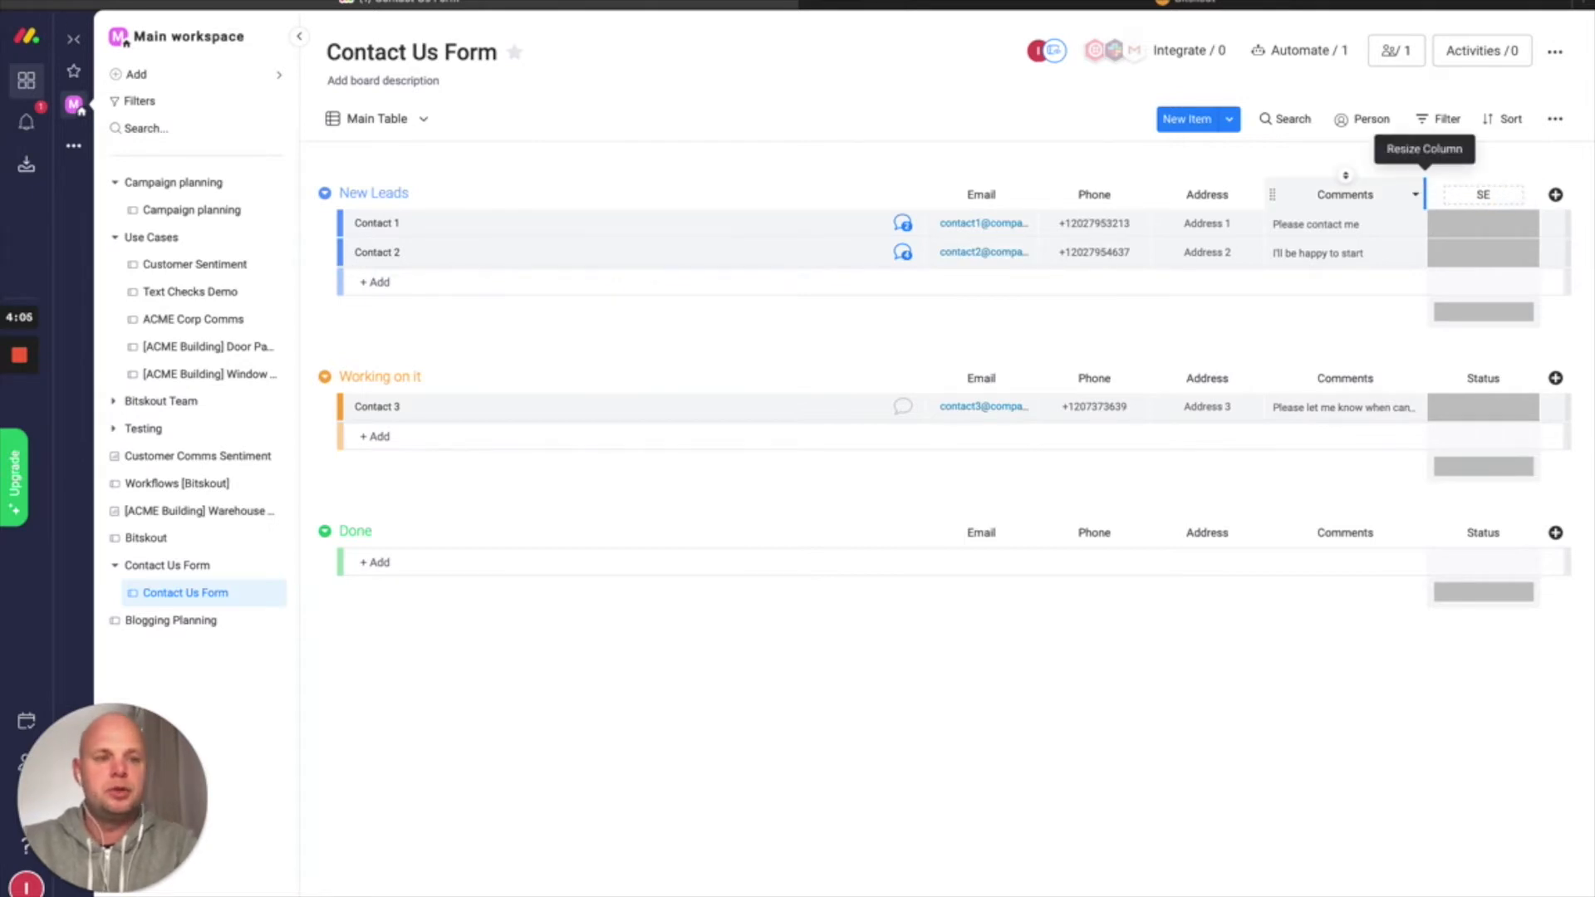
type("ntiment")
key("Return")
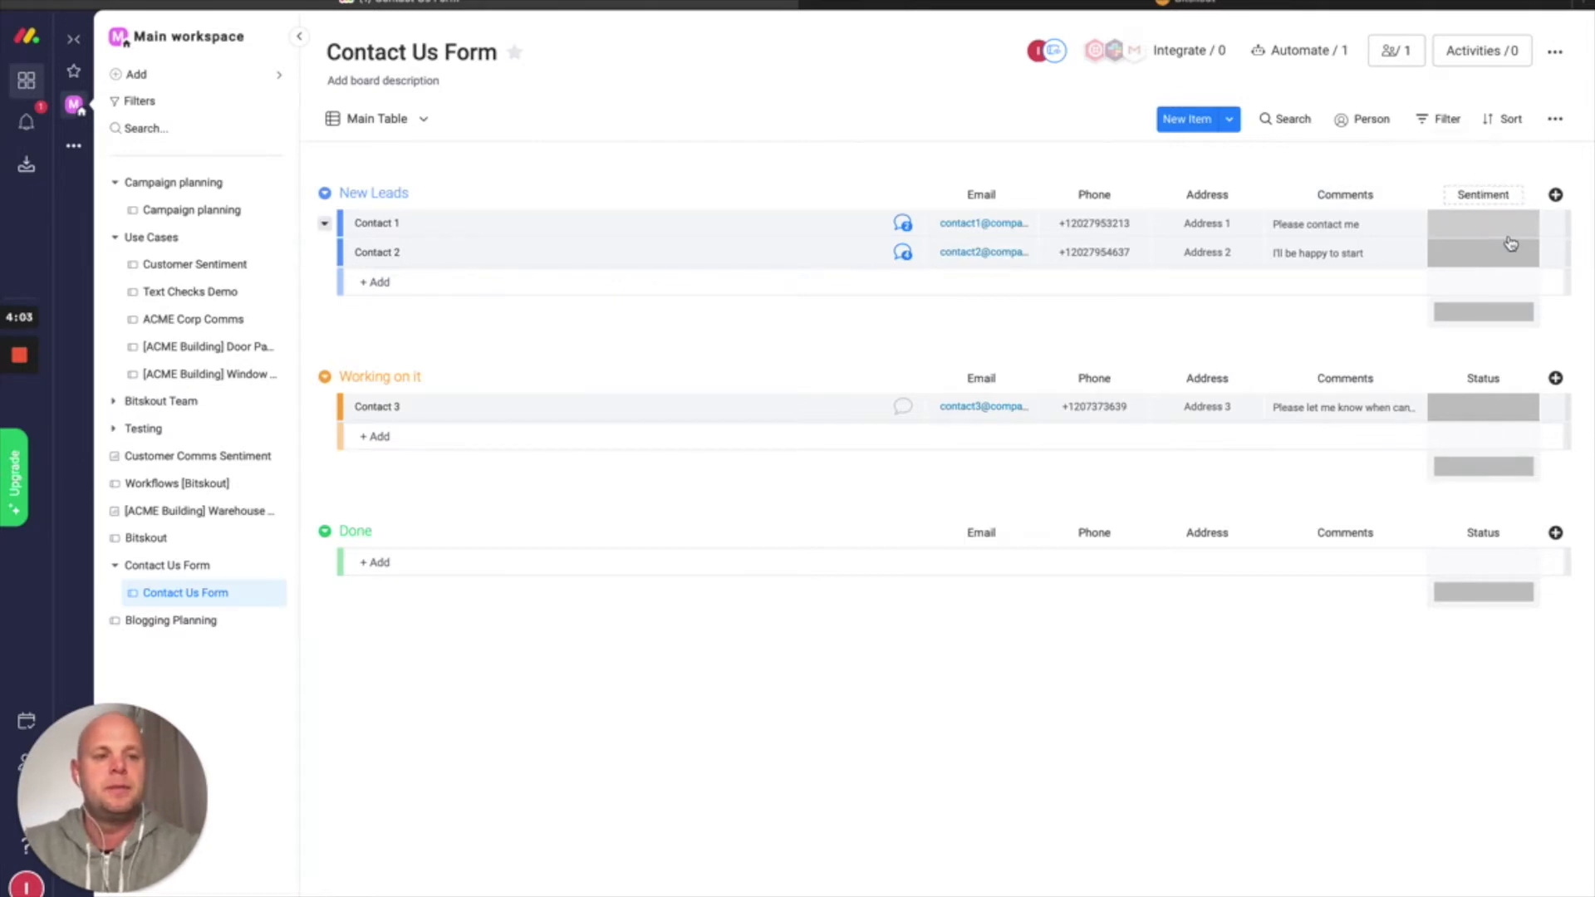
Rename the Done label to Positive and Stuck to Negative, deleting Working on it
left_click(1481, 228)
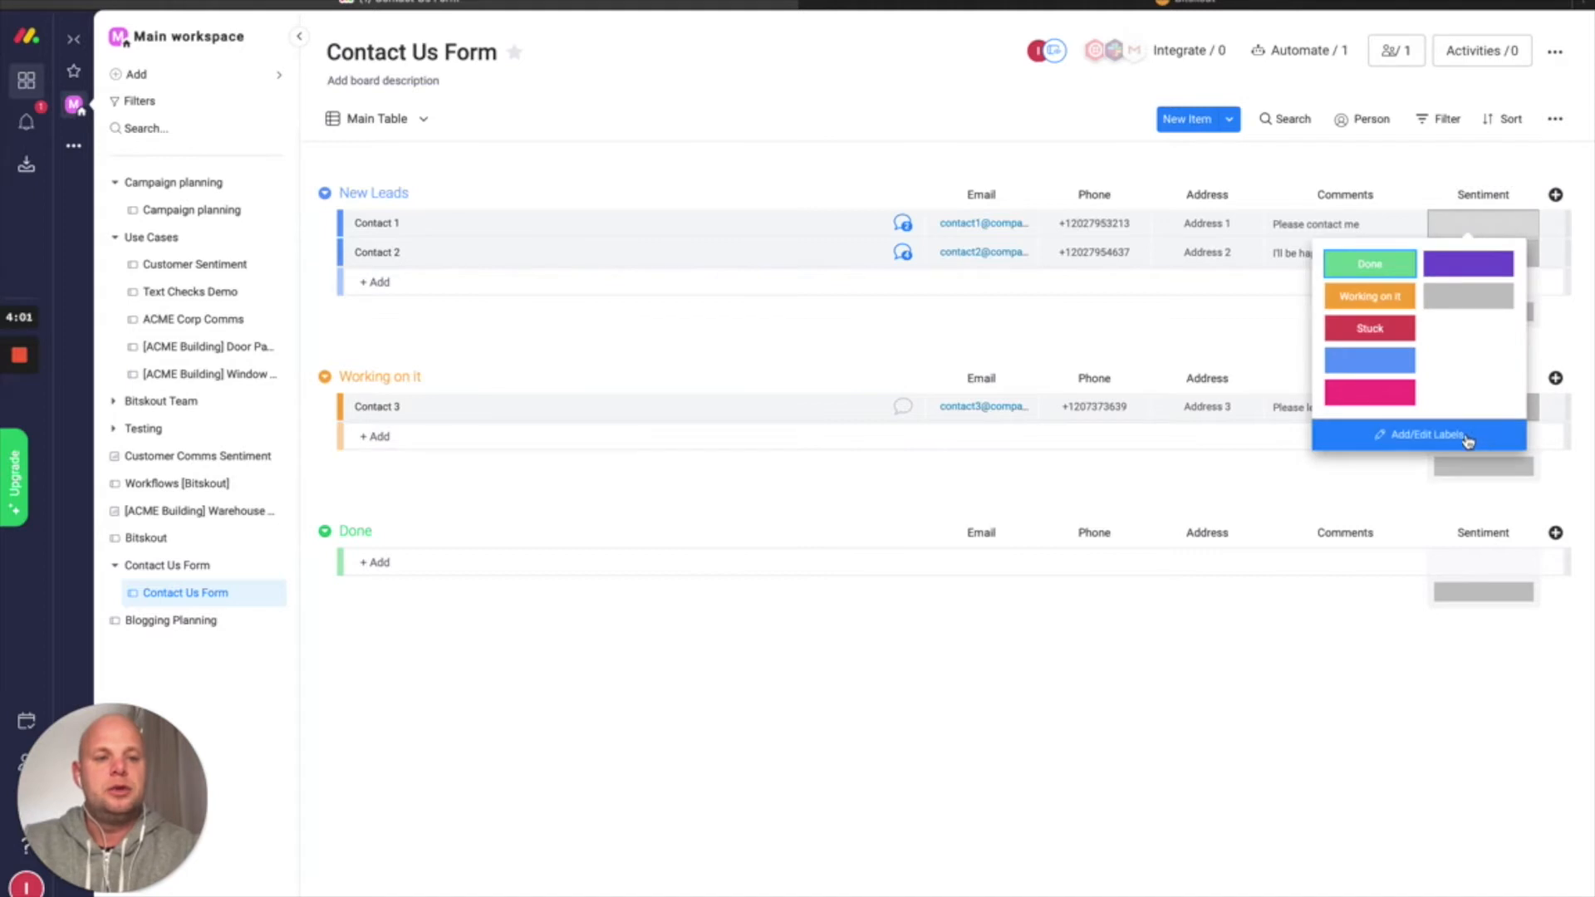
left_click(1425, 434)
left_click(1395, 264)
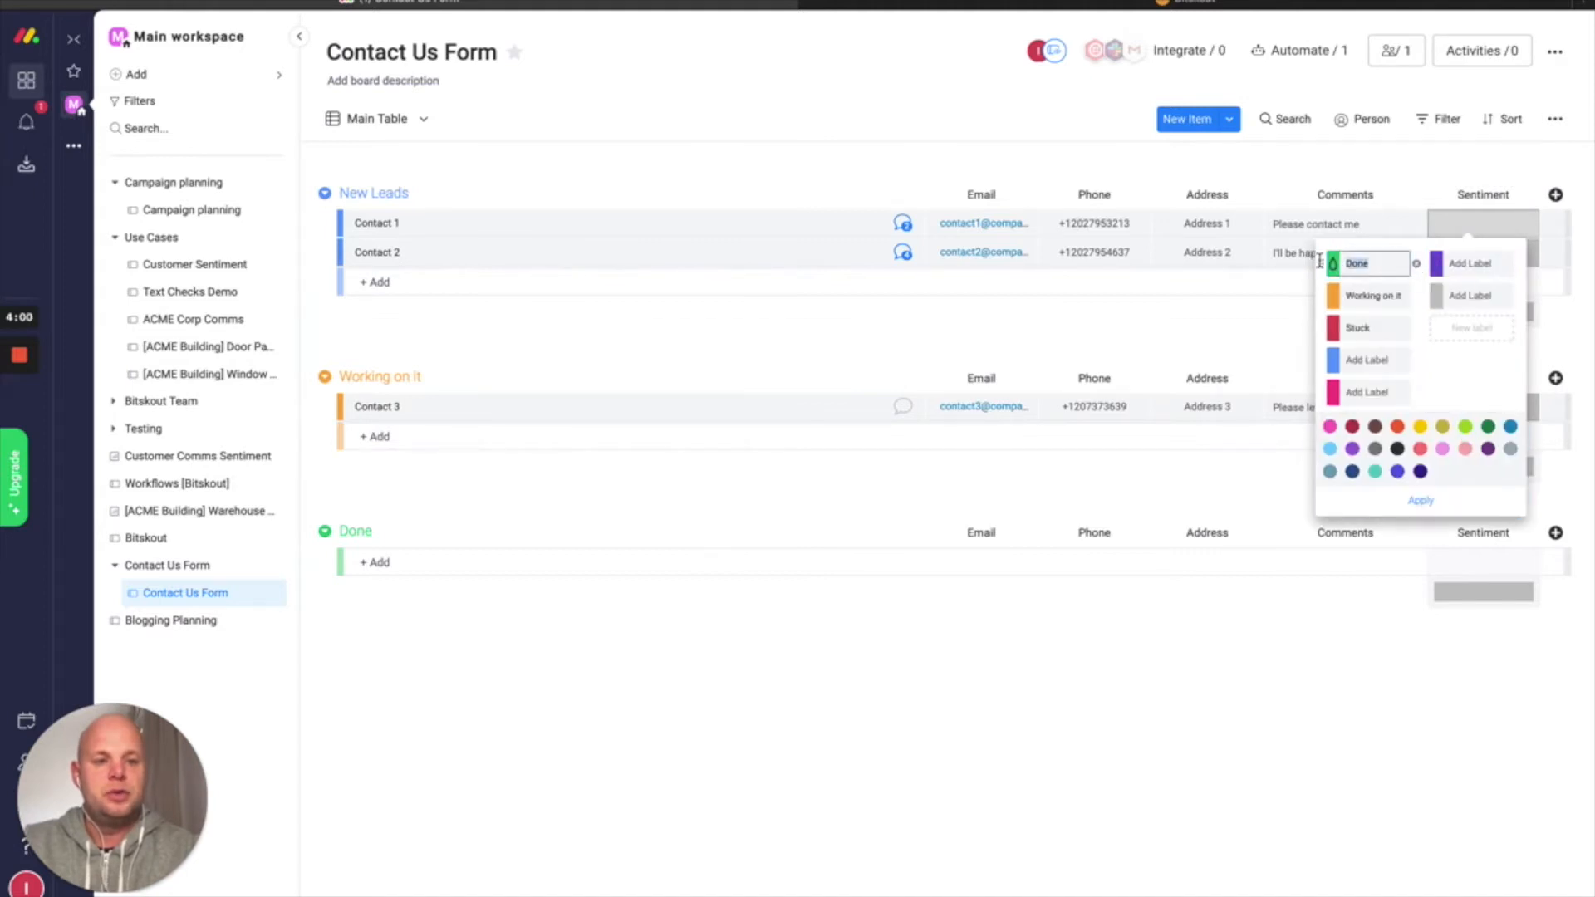
type("Positi")
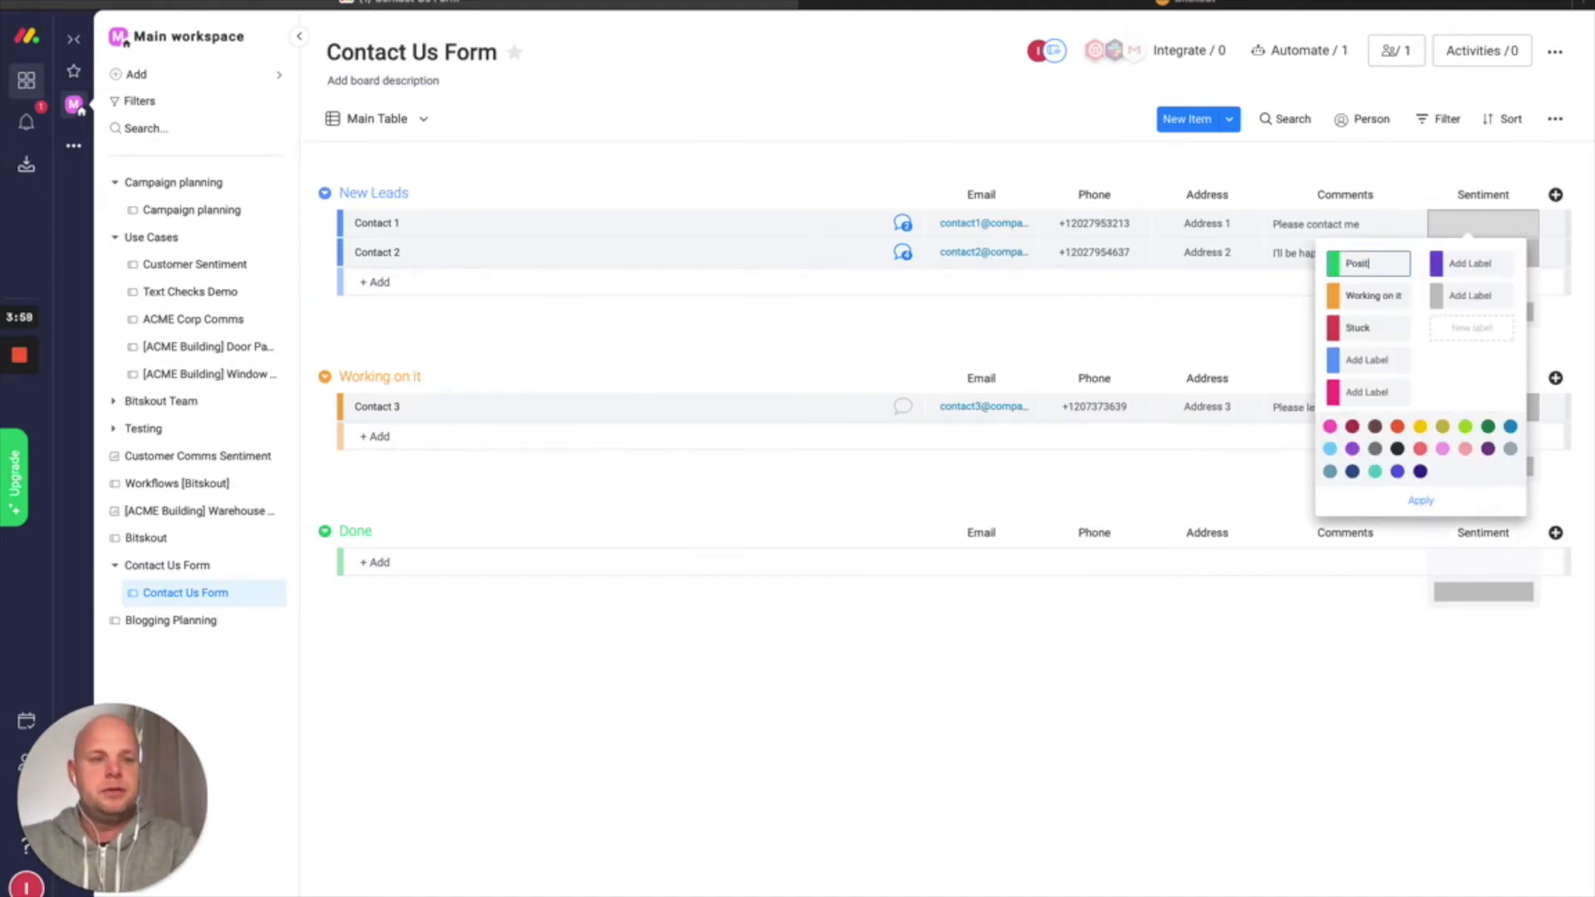
left_click(1417, 297)
left_click(1378, 296)
type("Neg")
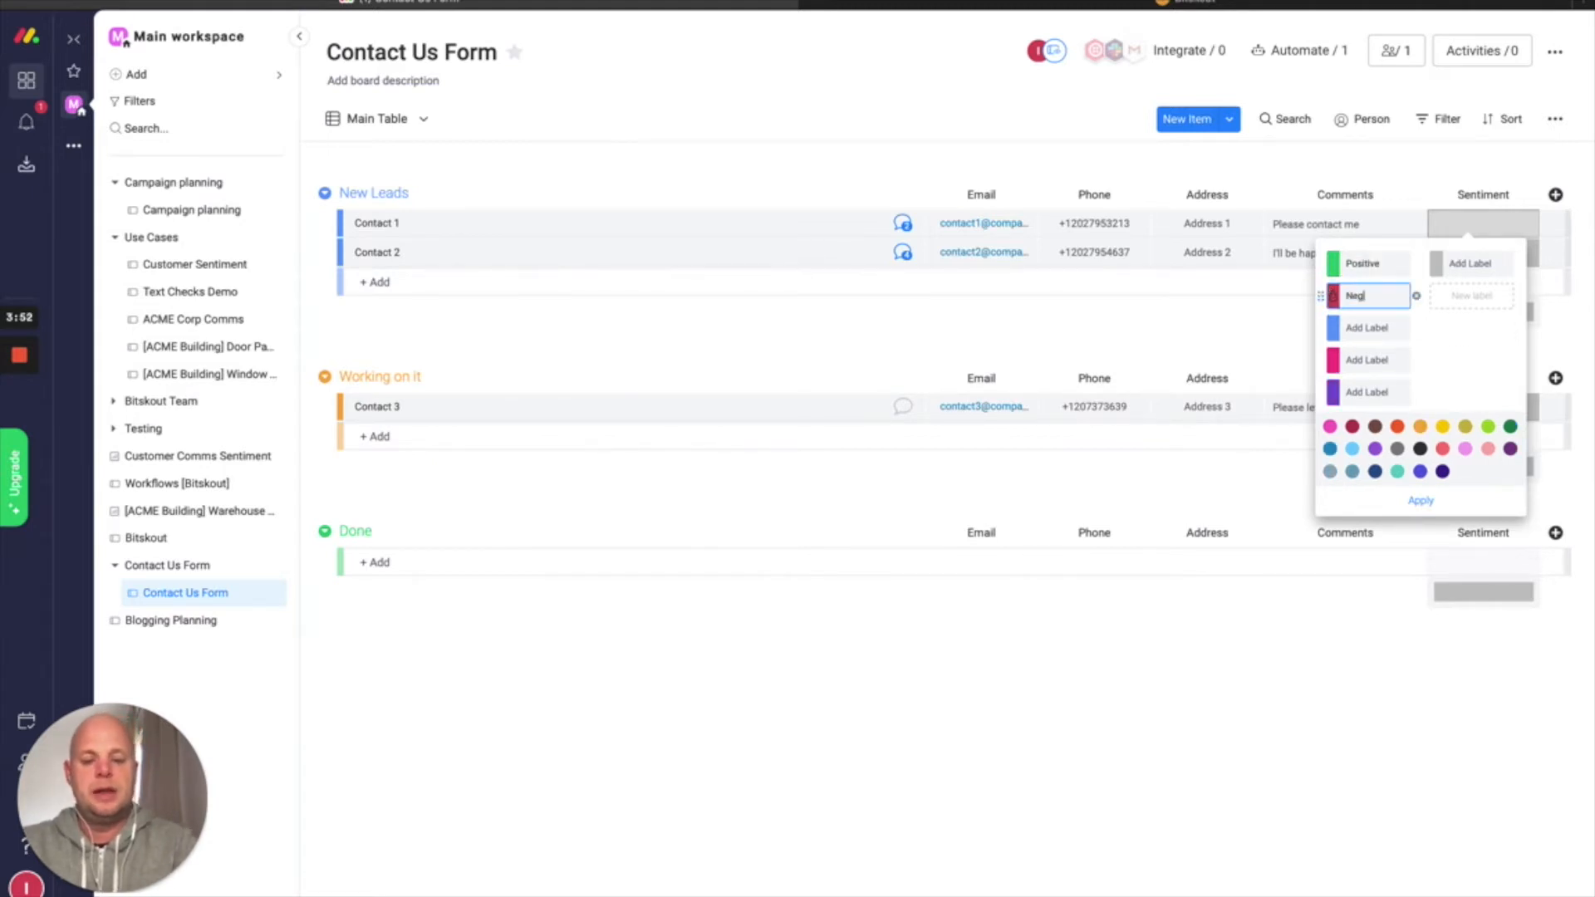
type("ative")
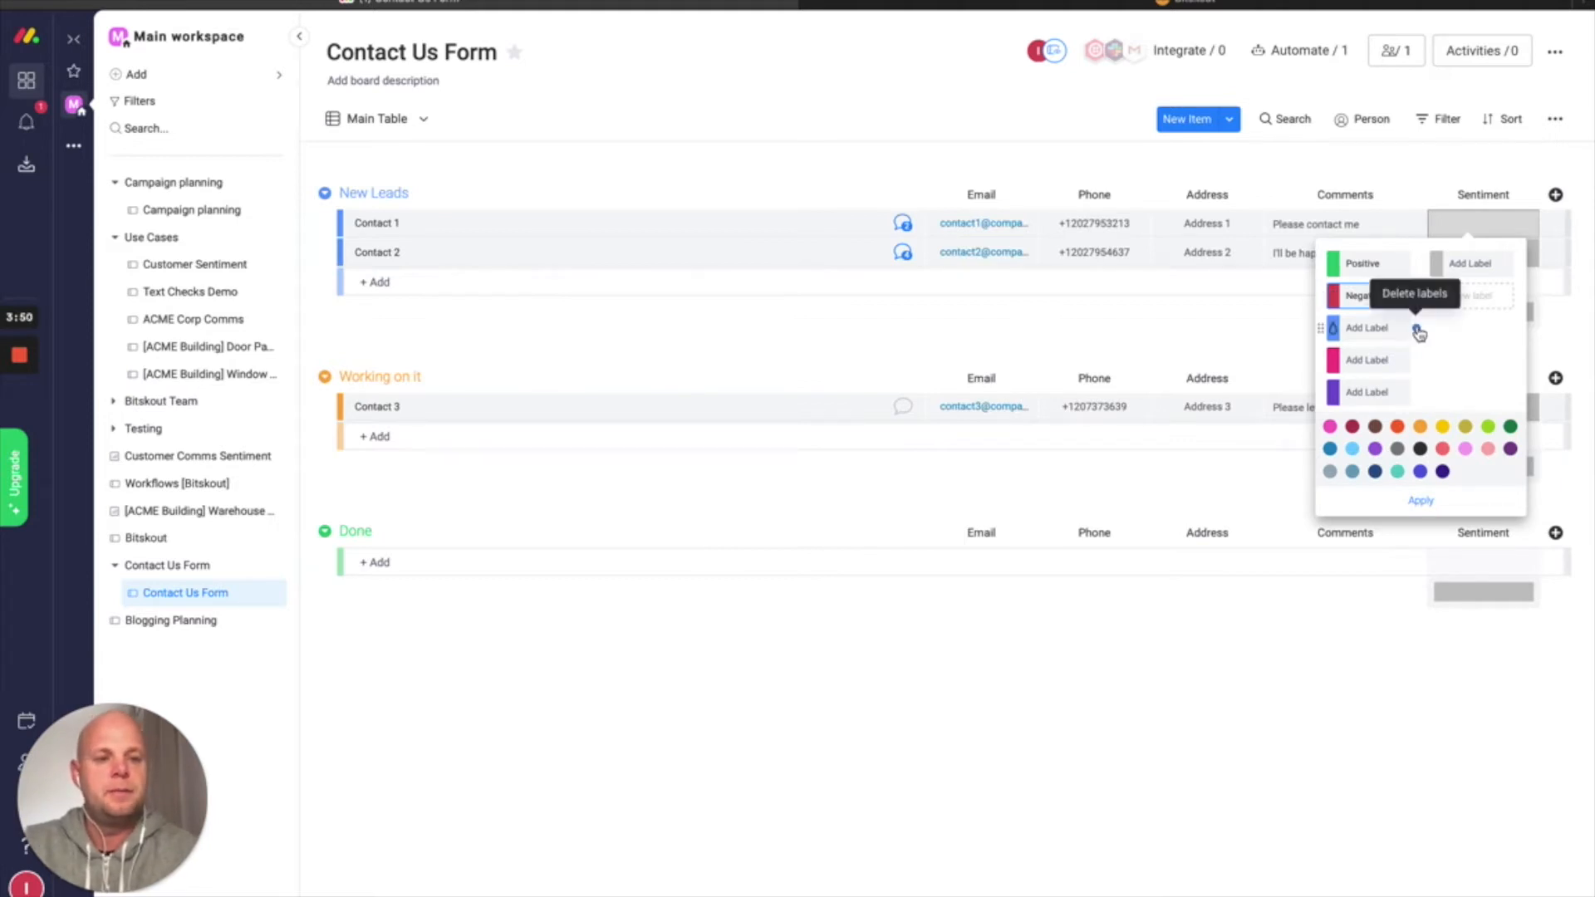
Delete the blue, pink and purple labels, name the grey one Validate, and apply
left_click(1416, 329)
left_click(1417, 330)
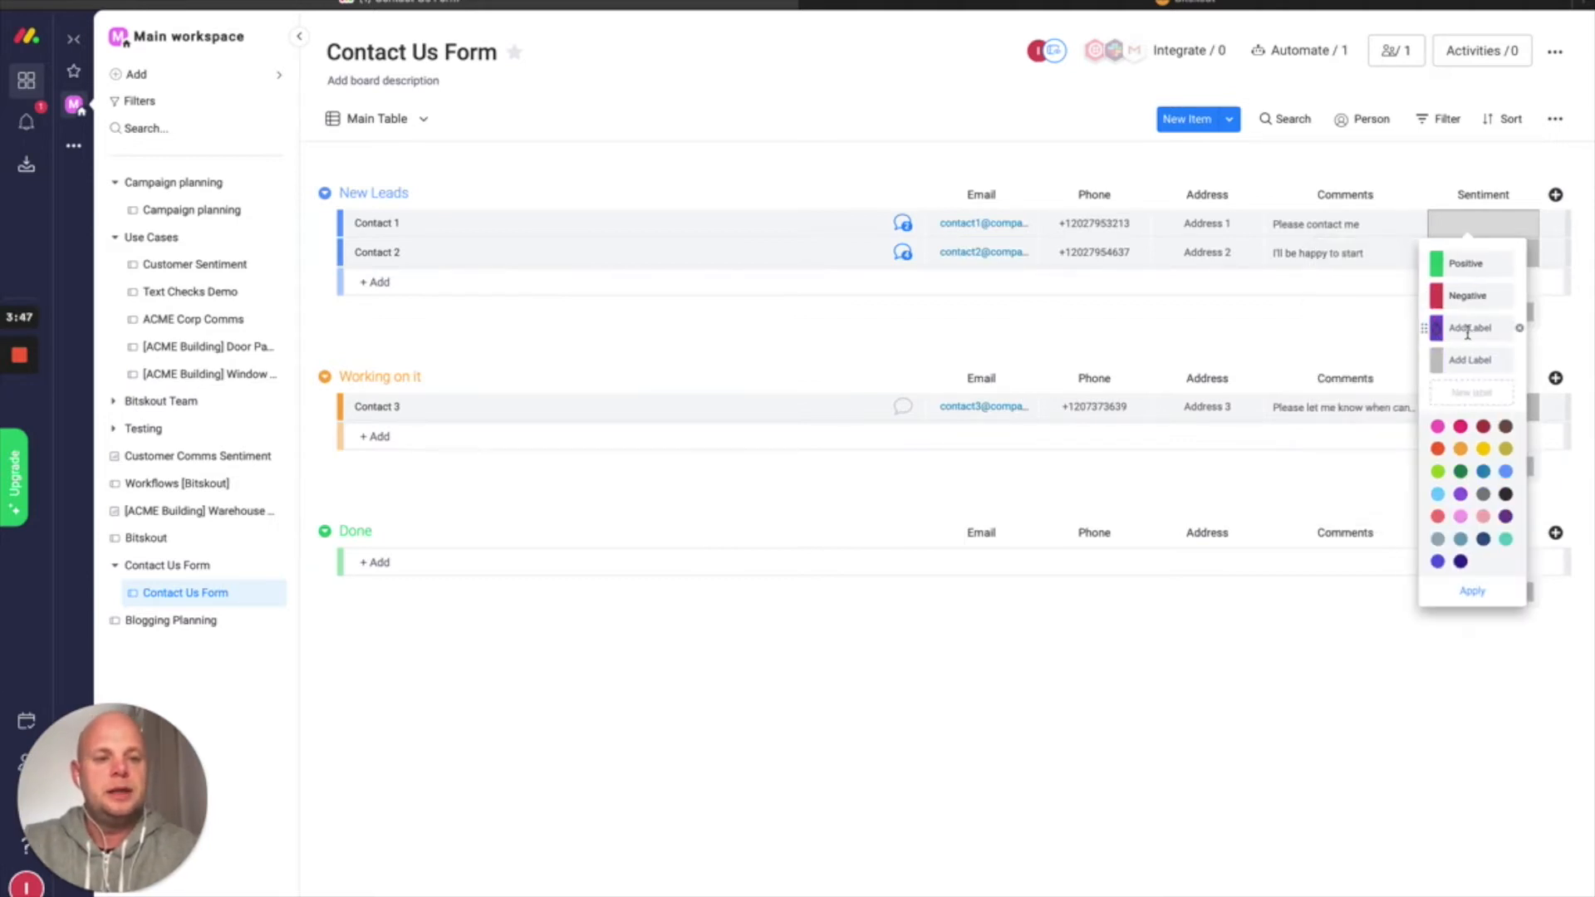
left_click(1520, 331)
left_click(1493, 328)
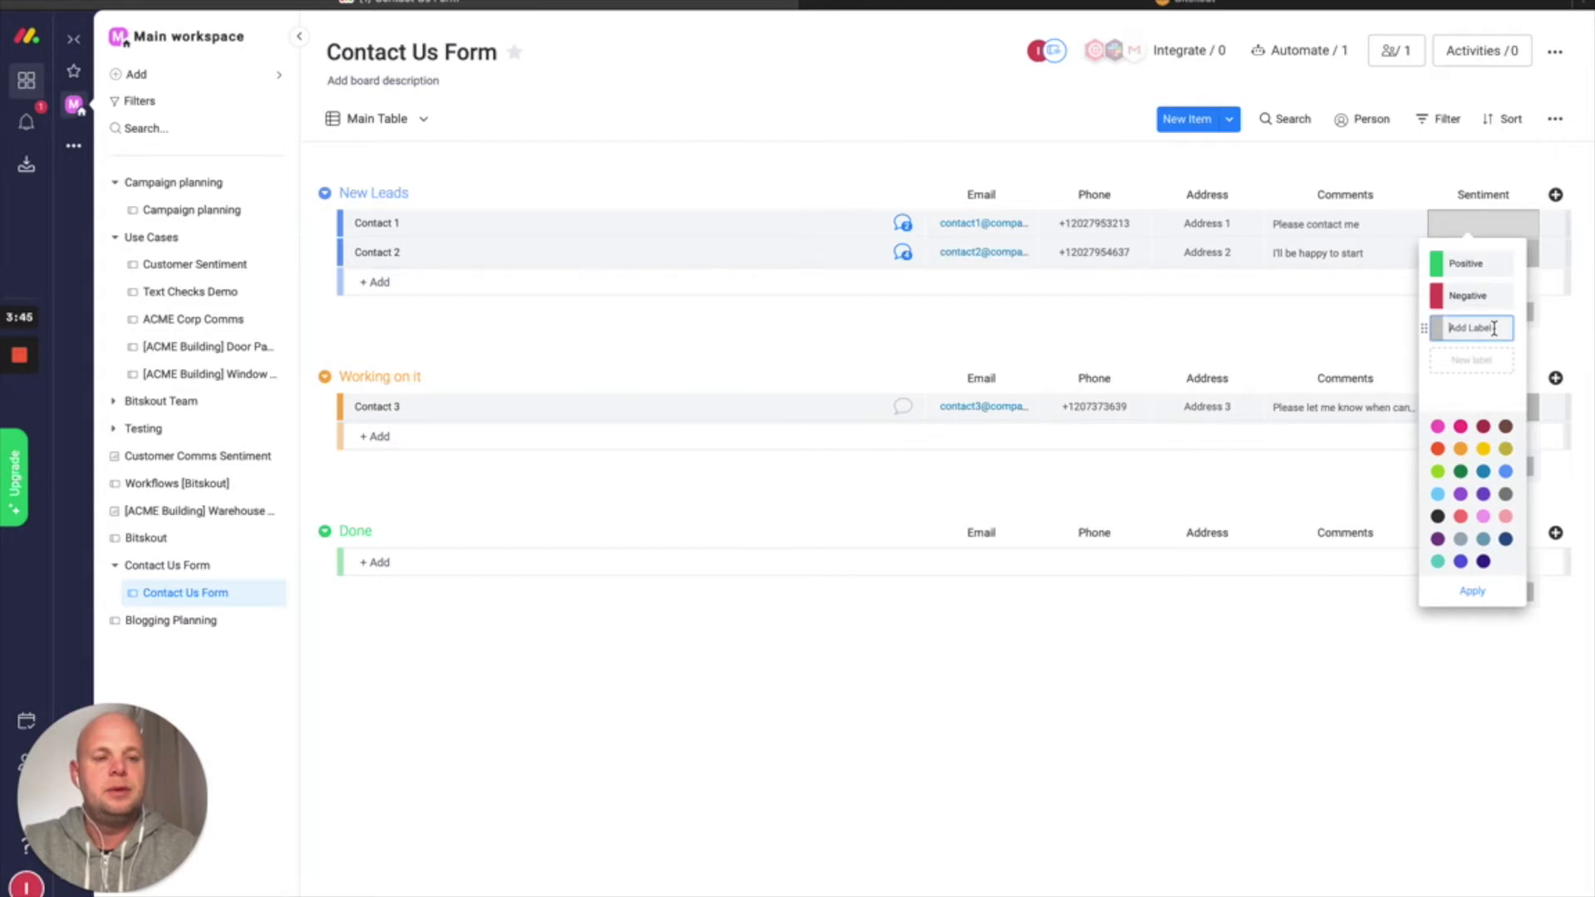
type("Validate")
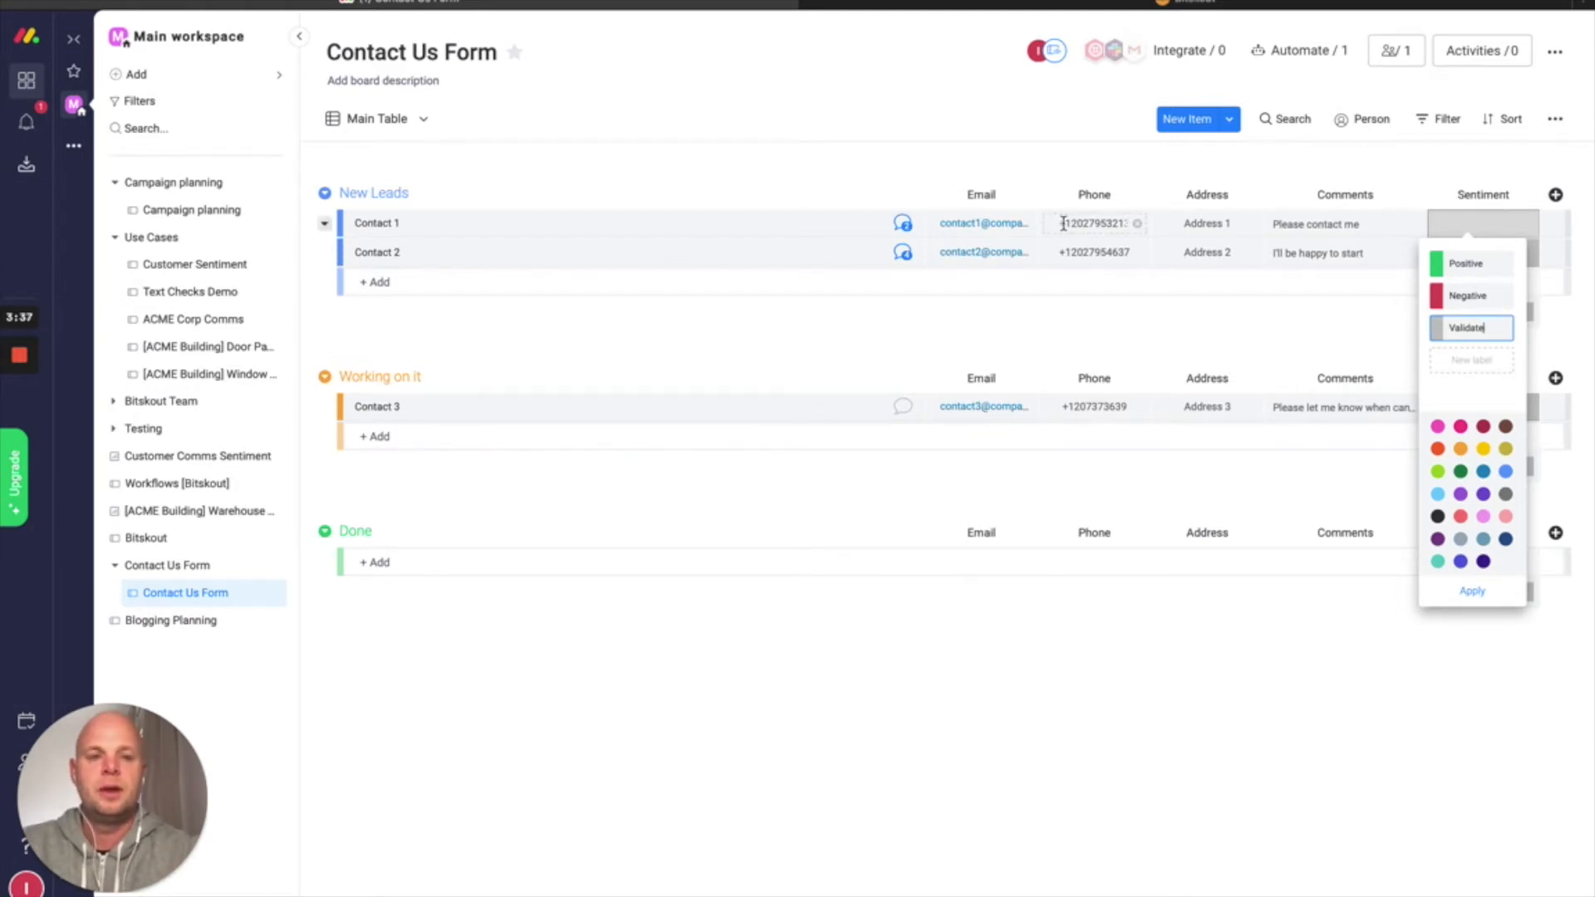
left_click(1478, 600)
left_click(1248, 357)
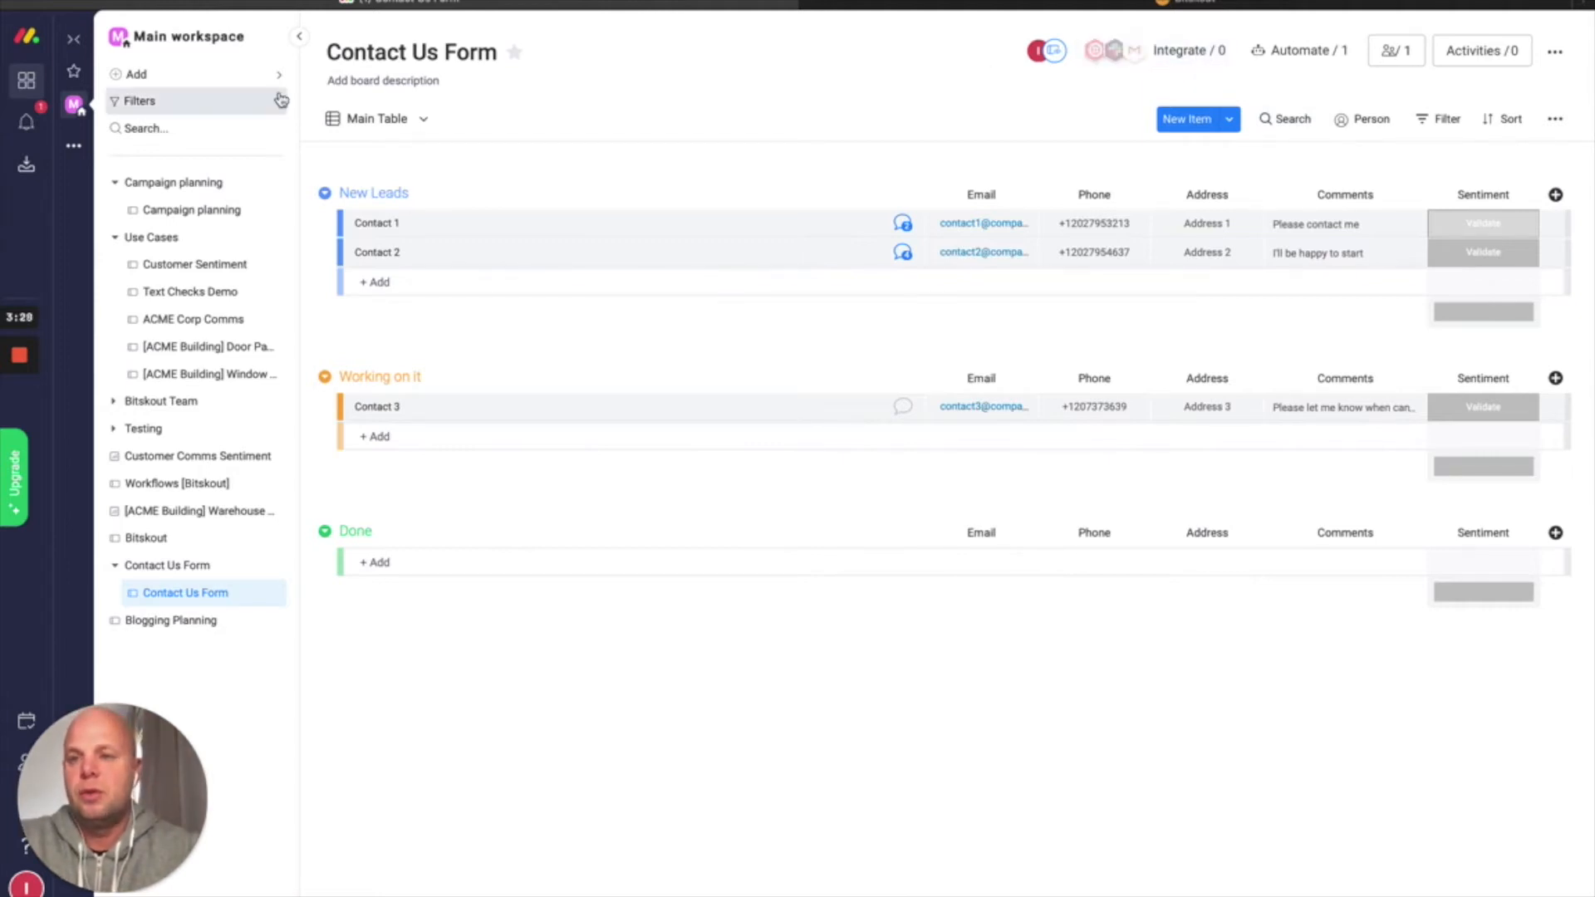
Switch to the Bitskout Admin browser tab
left_click(973, 6)
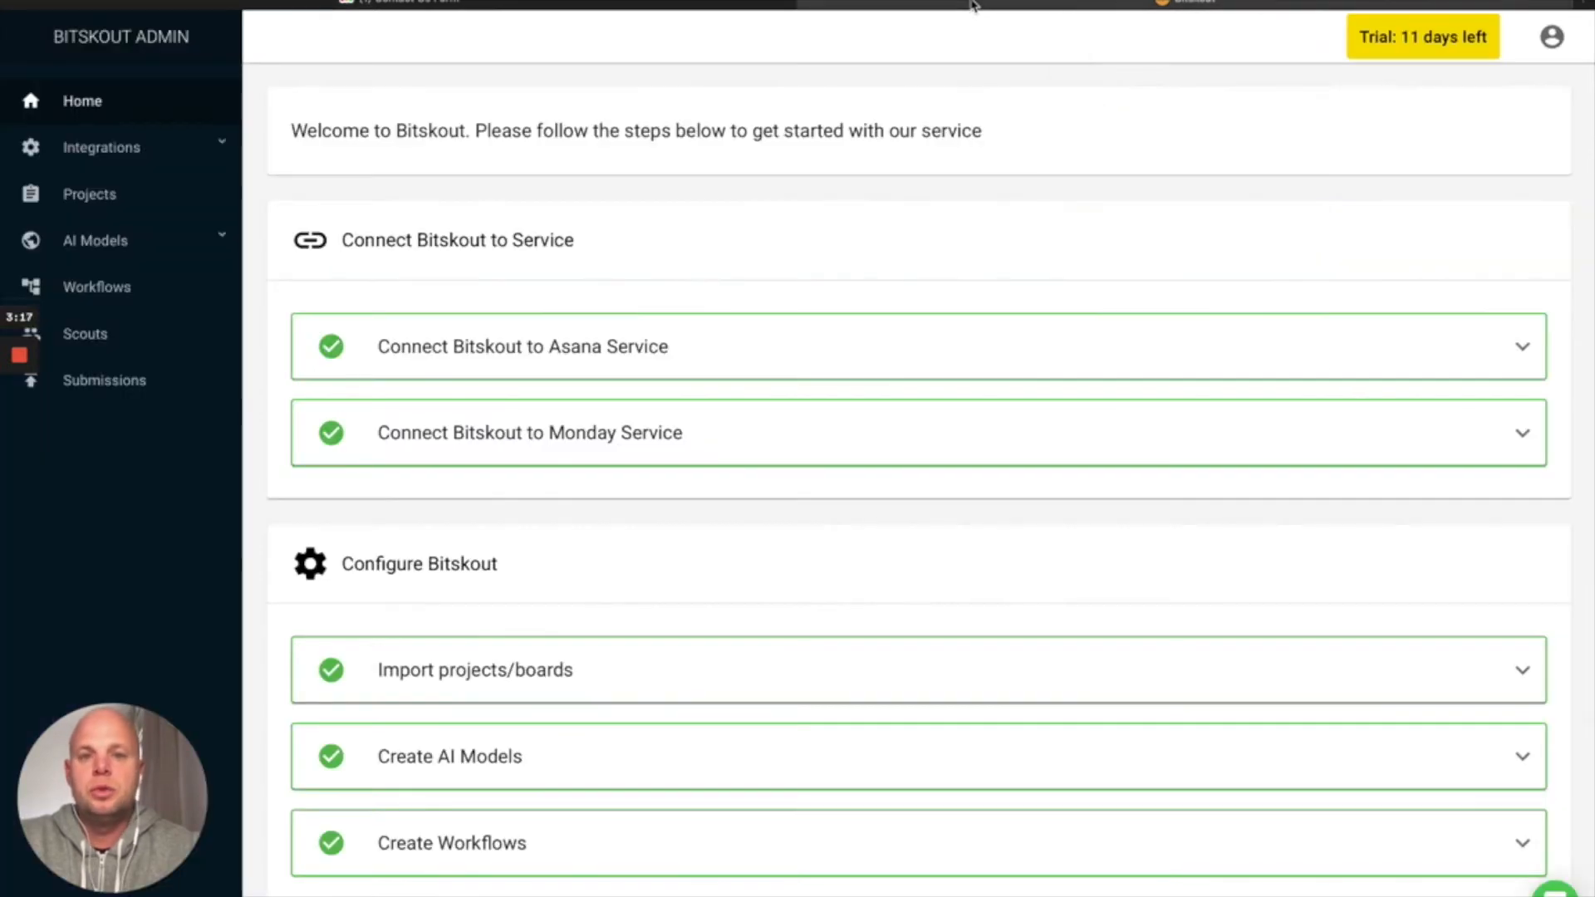
Open Positivity Check under AI Models > Text Analysis and scroll to its configuration
left_click(111, 241)
left_click(117, 331)
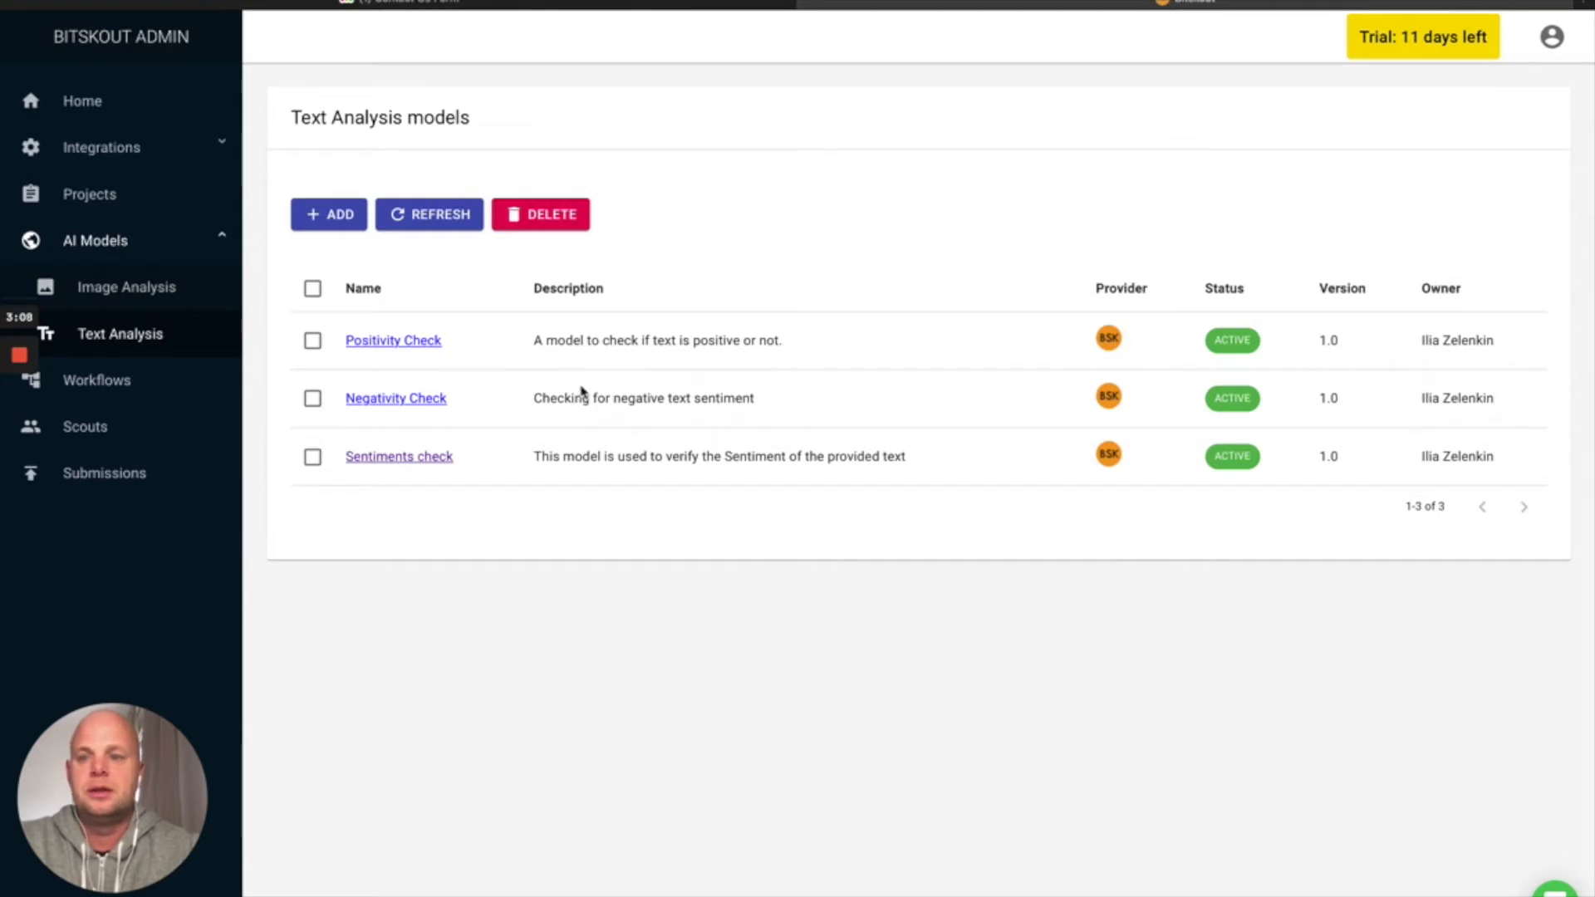
left_click(398, 342)
scroll(529, 333, "down", 4)
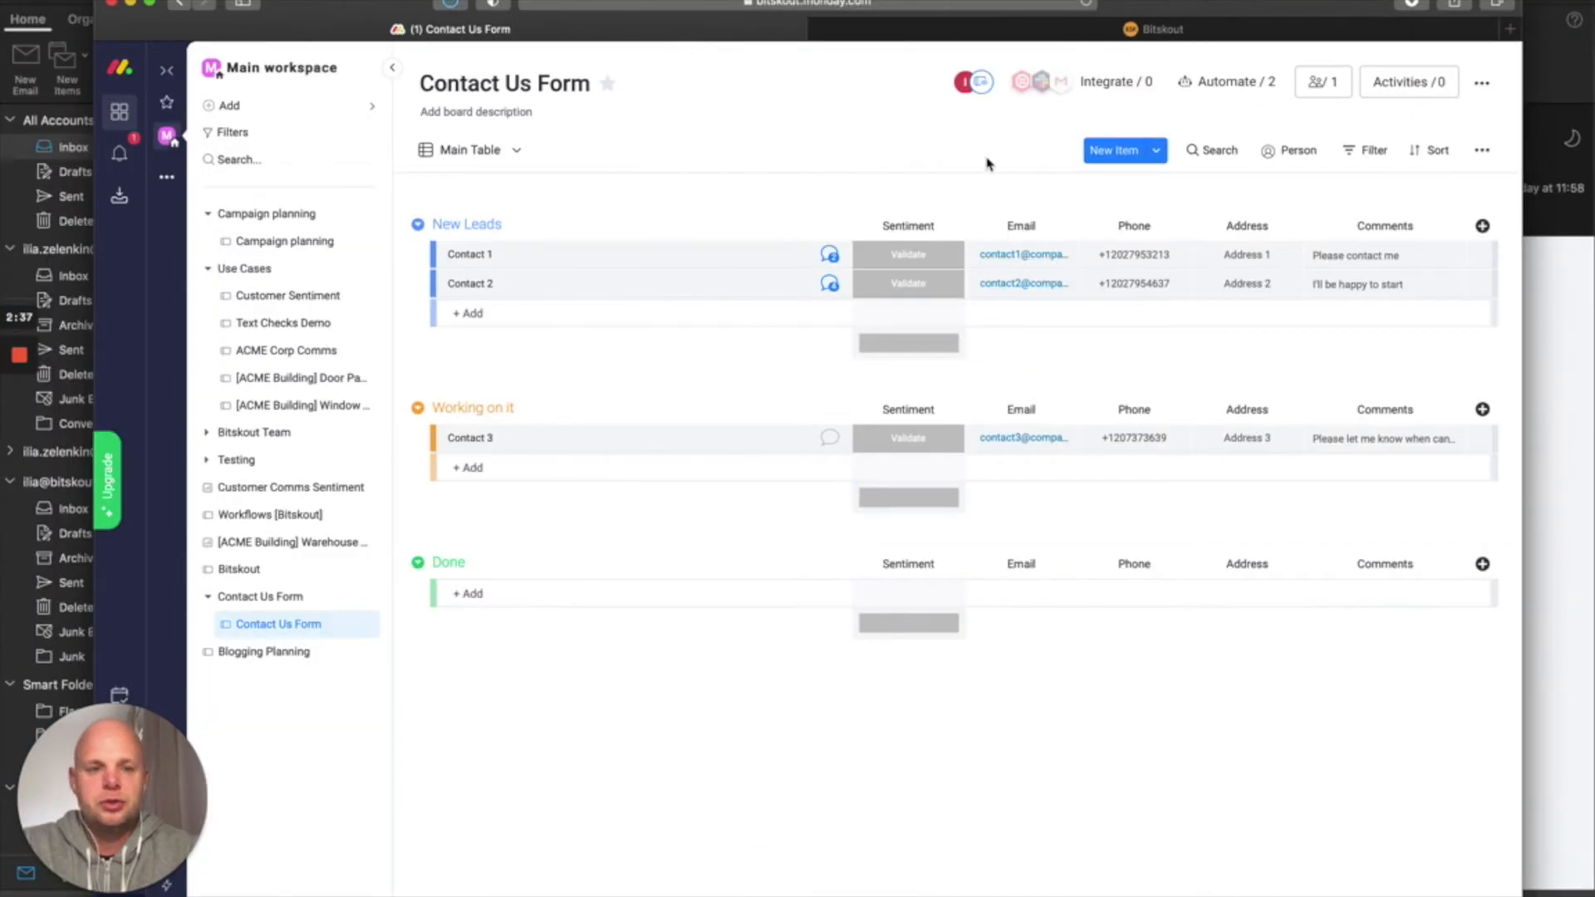
Start a Bitskout recipe that triggers when Sentiment changes to Validate
left_click(1140, 92)
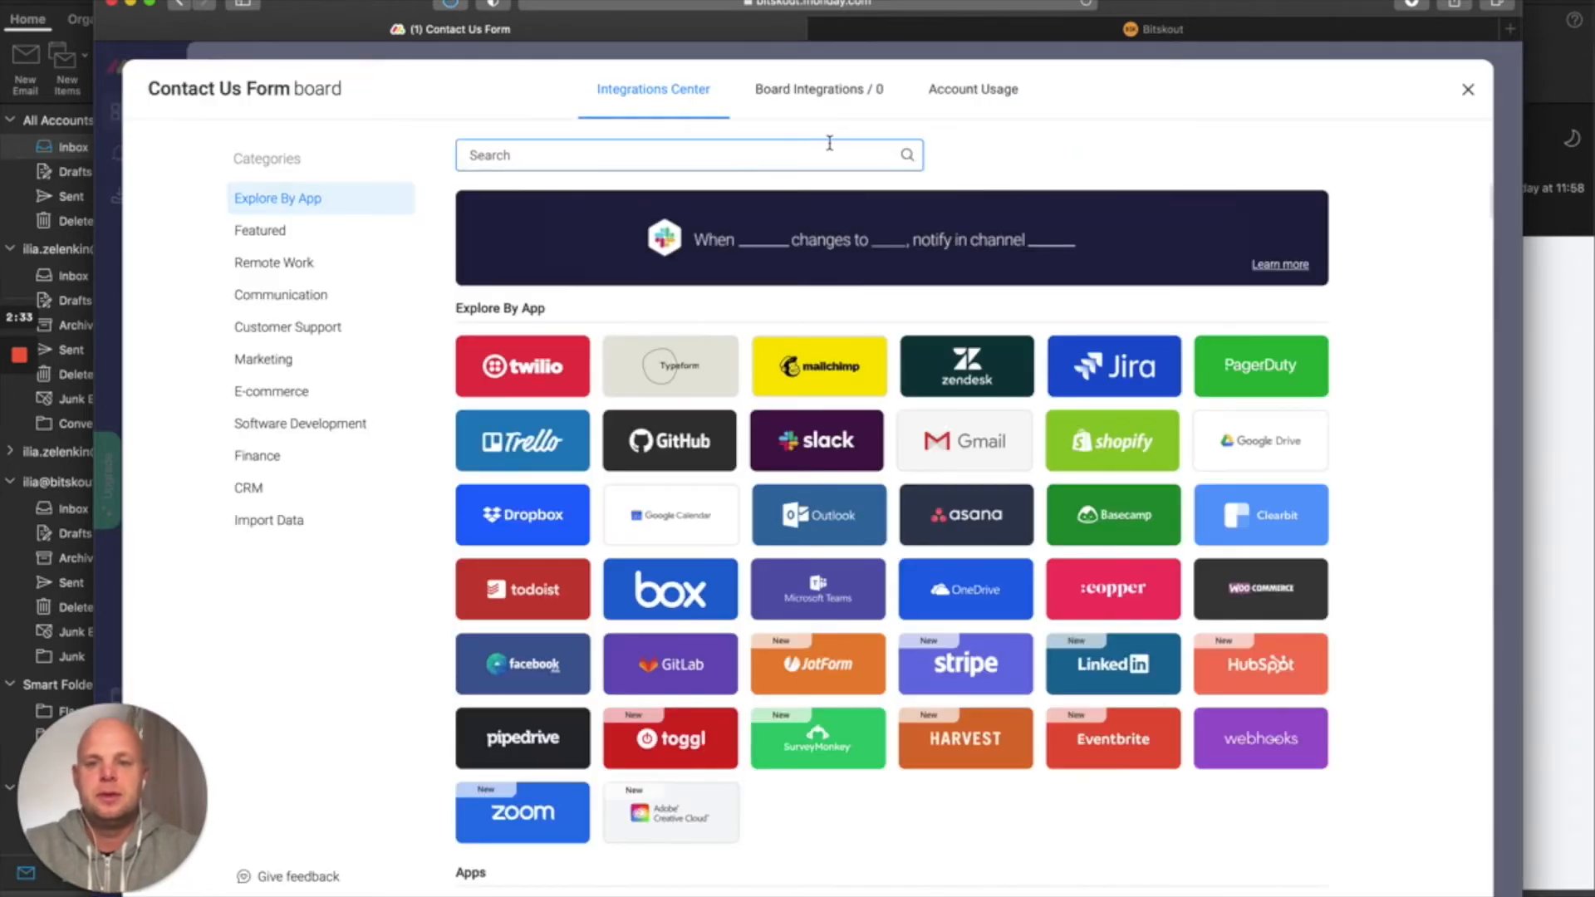
type("bi")
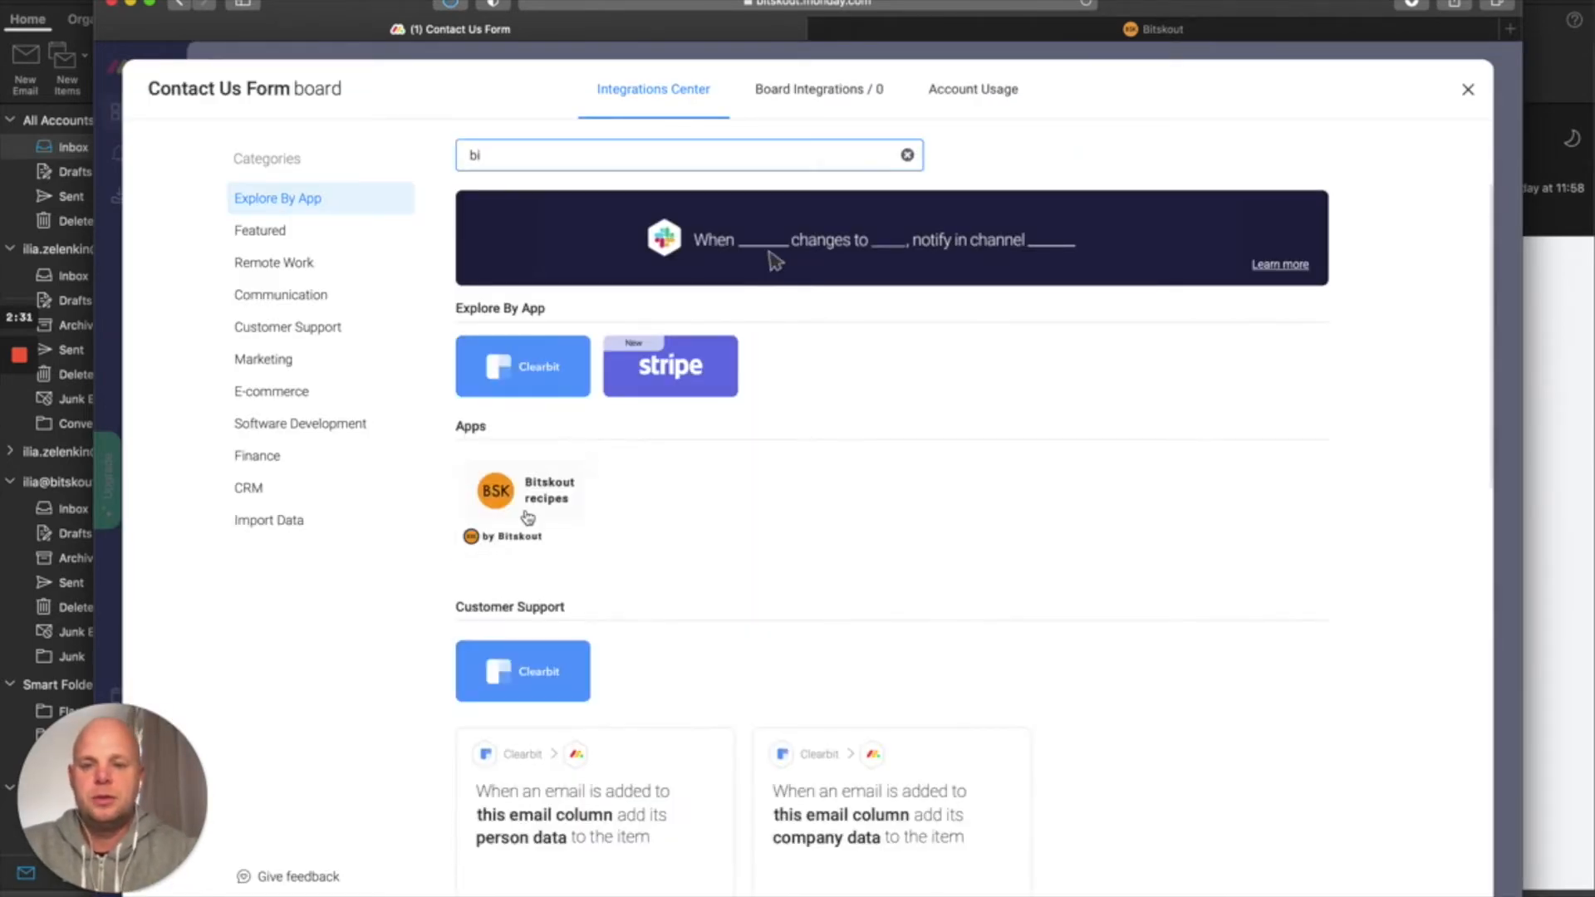
left_click(525, 518)
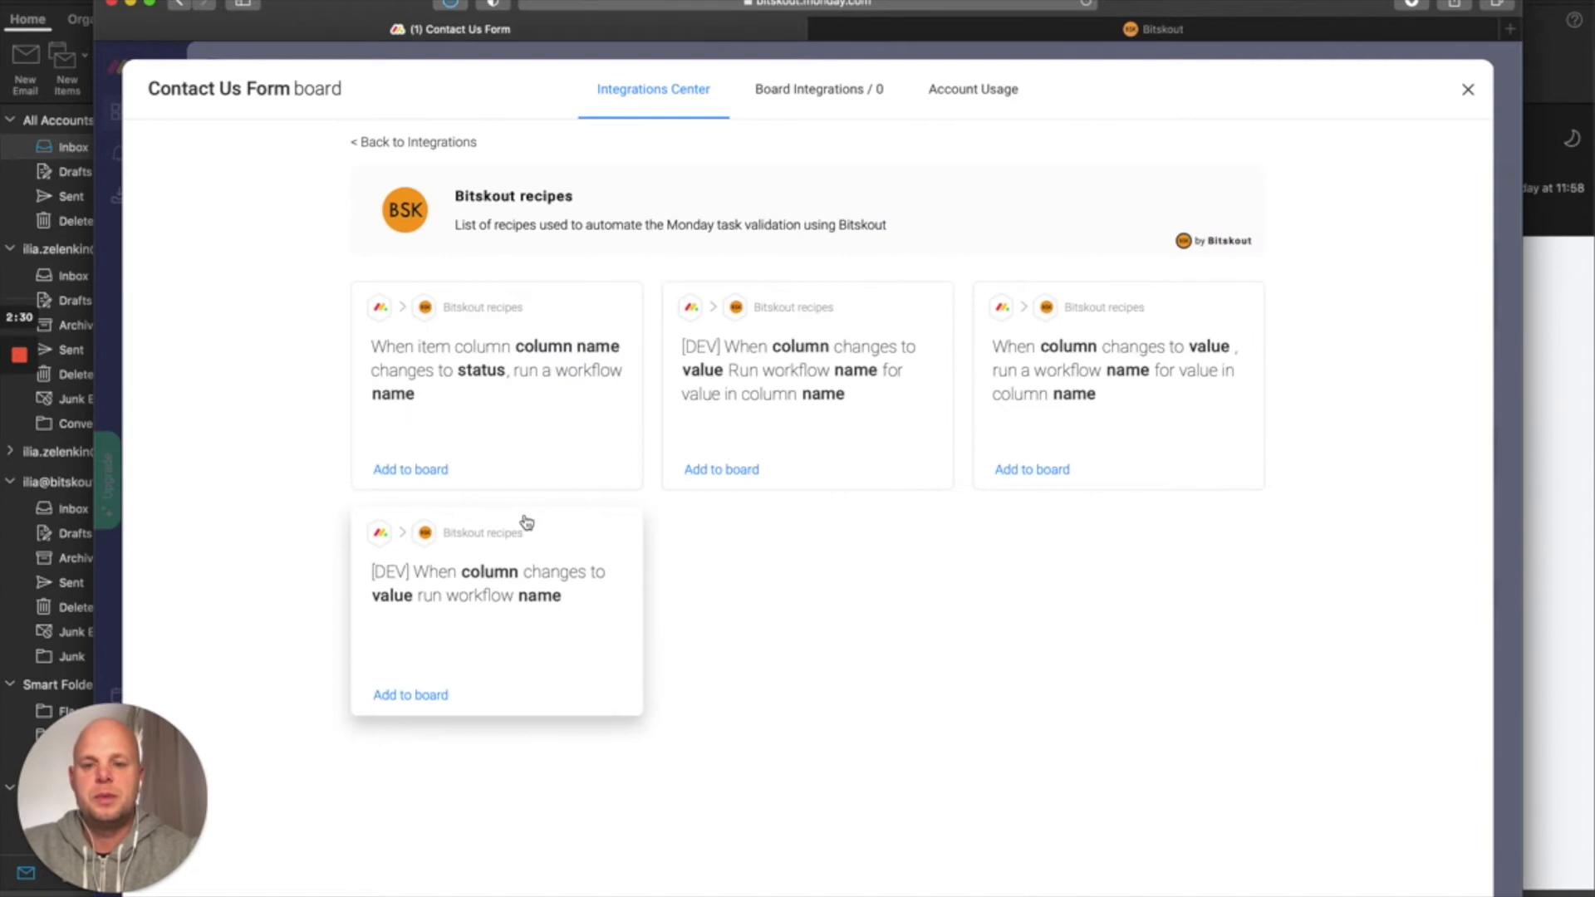
left_click(1106, 448)
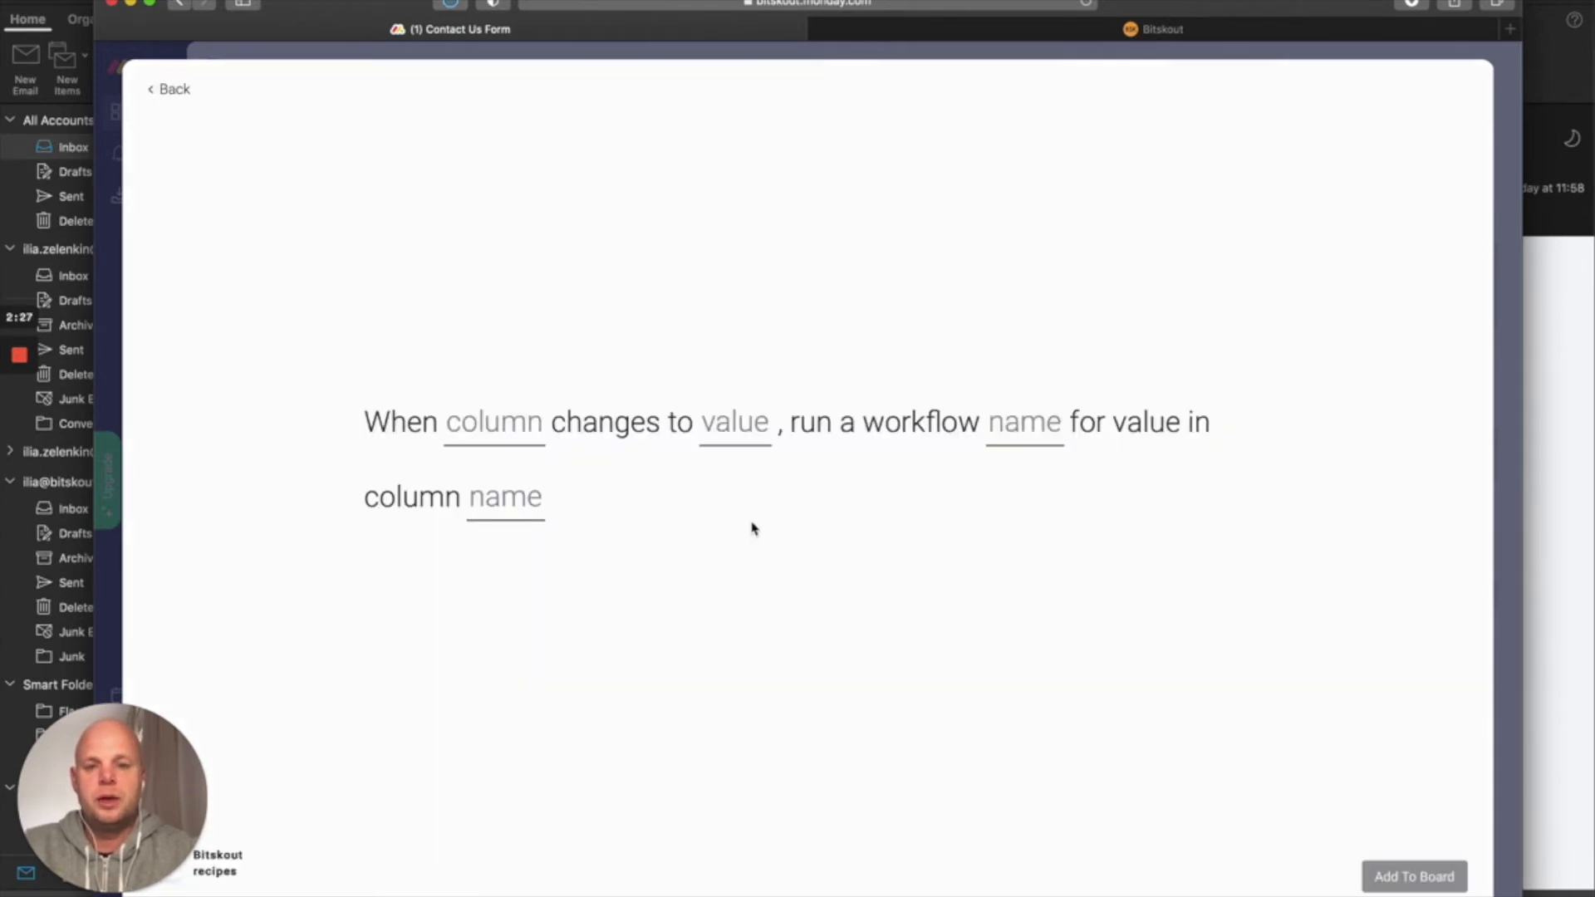
left_click(494, 435)
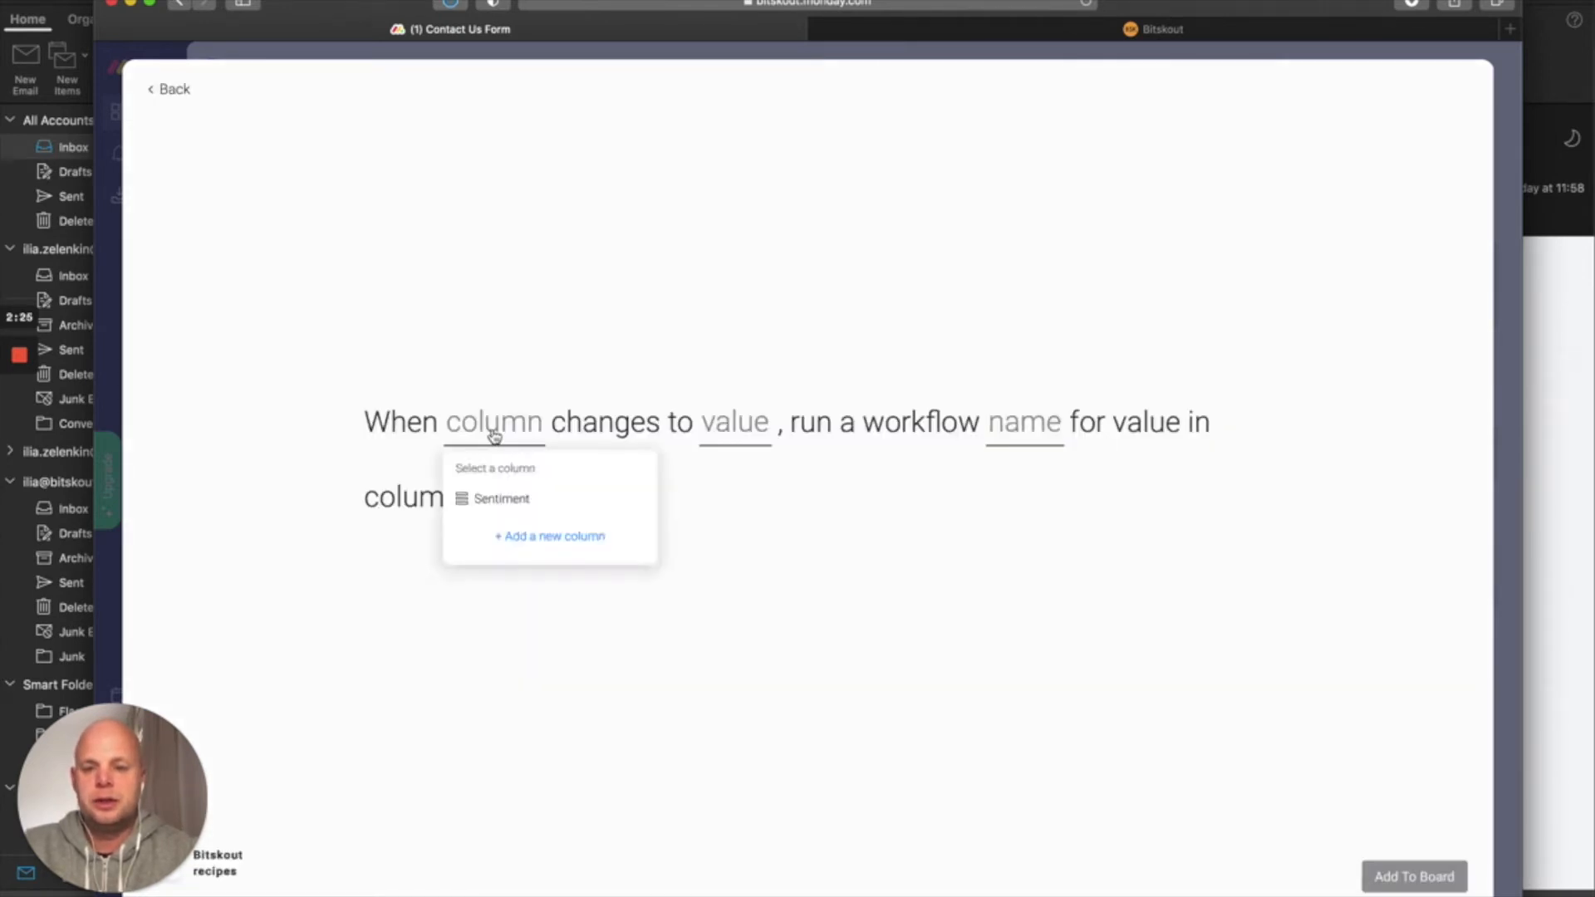
left_click(508, 498)
left_click(752, 436)
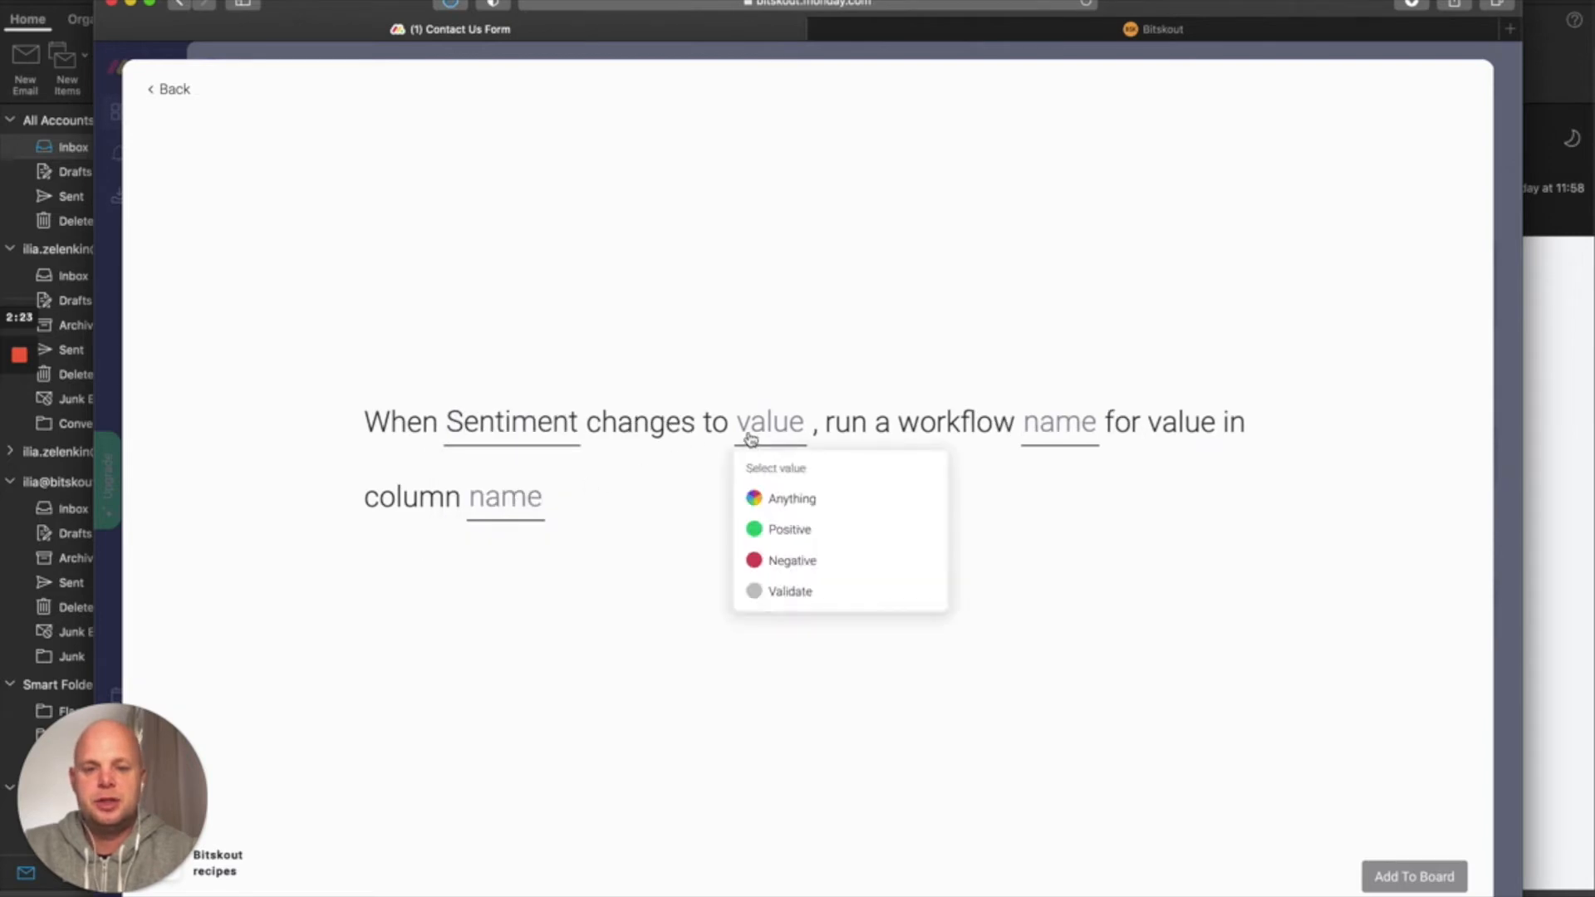
left_click(814, 592)
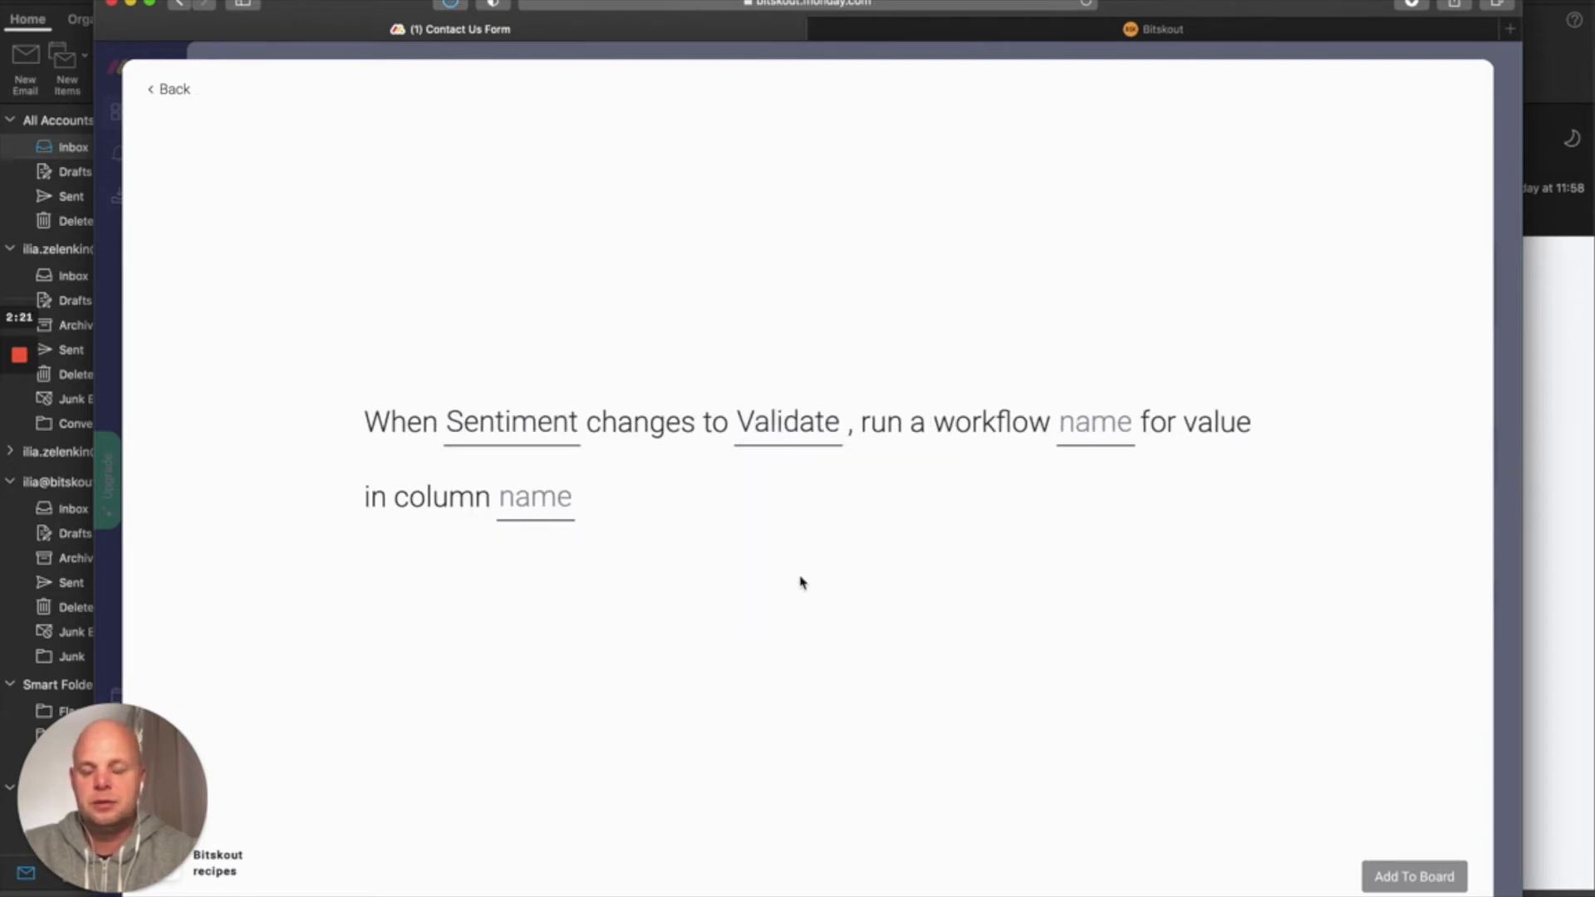
Run the Positive Sentiment Text Check workflow on the Comments column and add the recipe to the board
left_click(1114, 437)
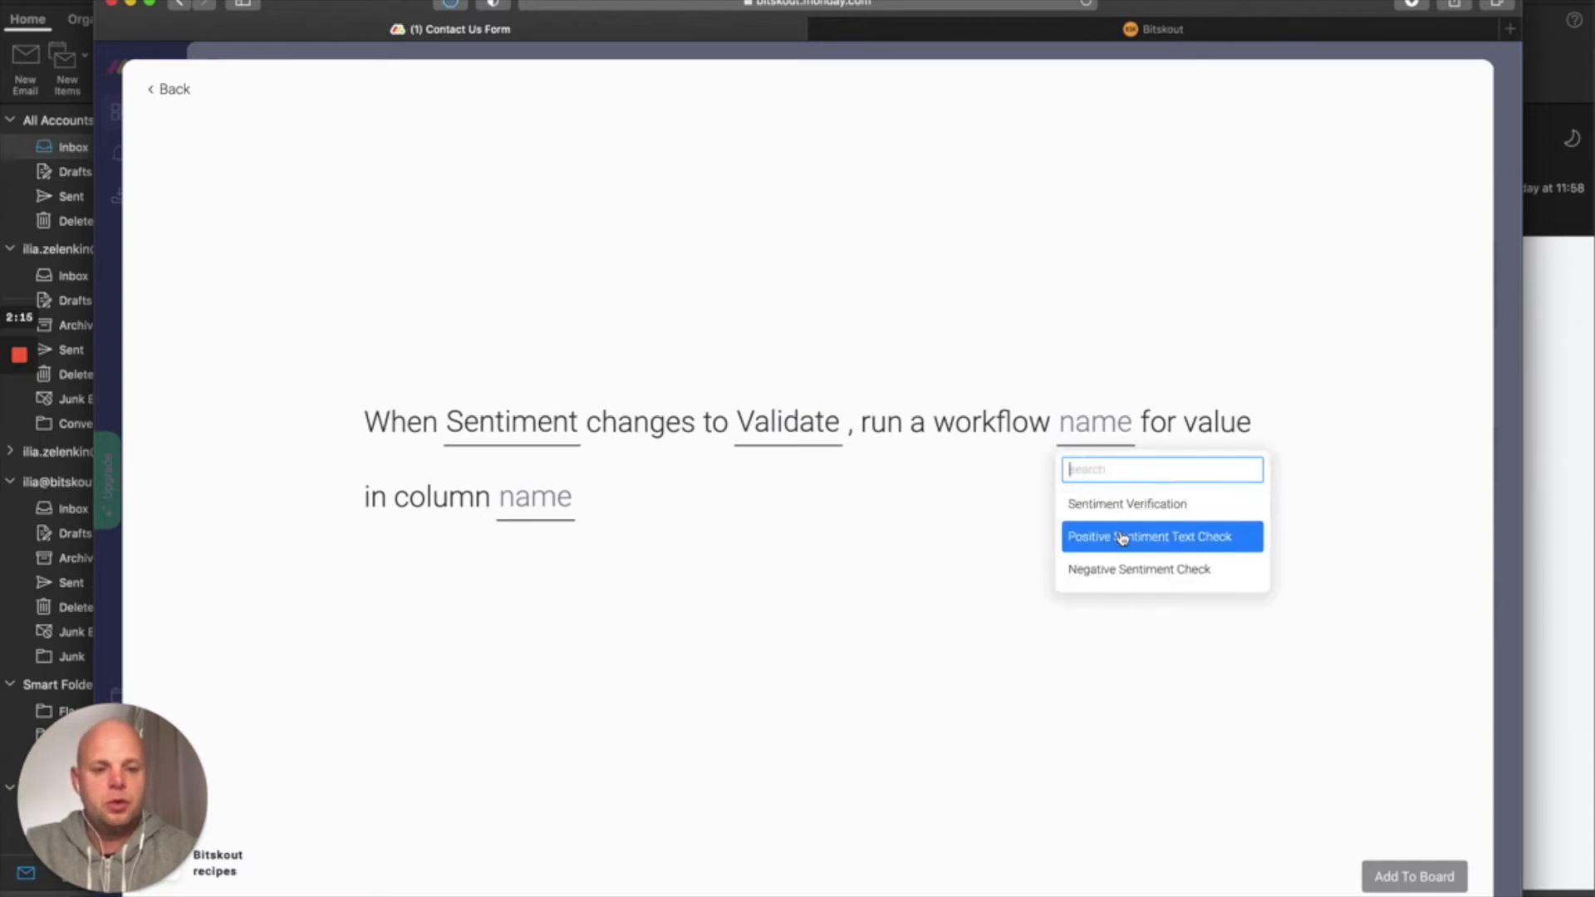
left_click(1121, 540)
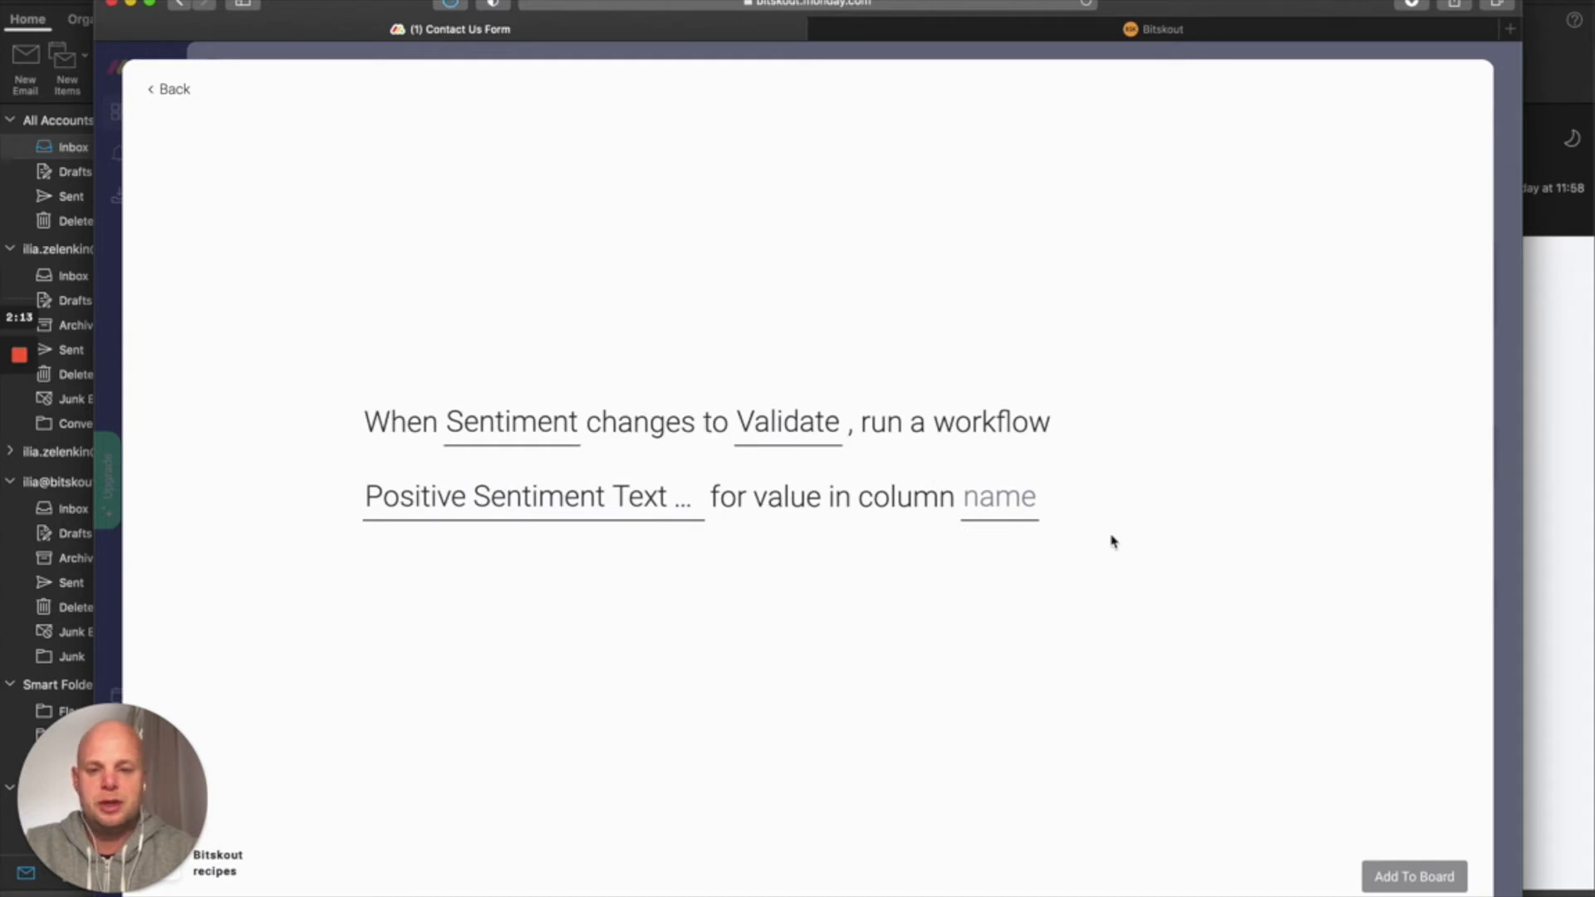
left_click(1013, 511)
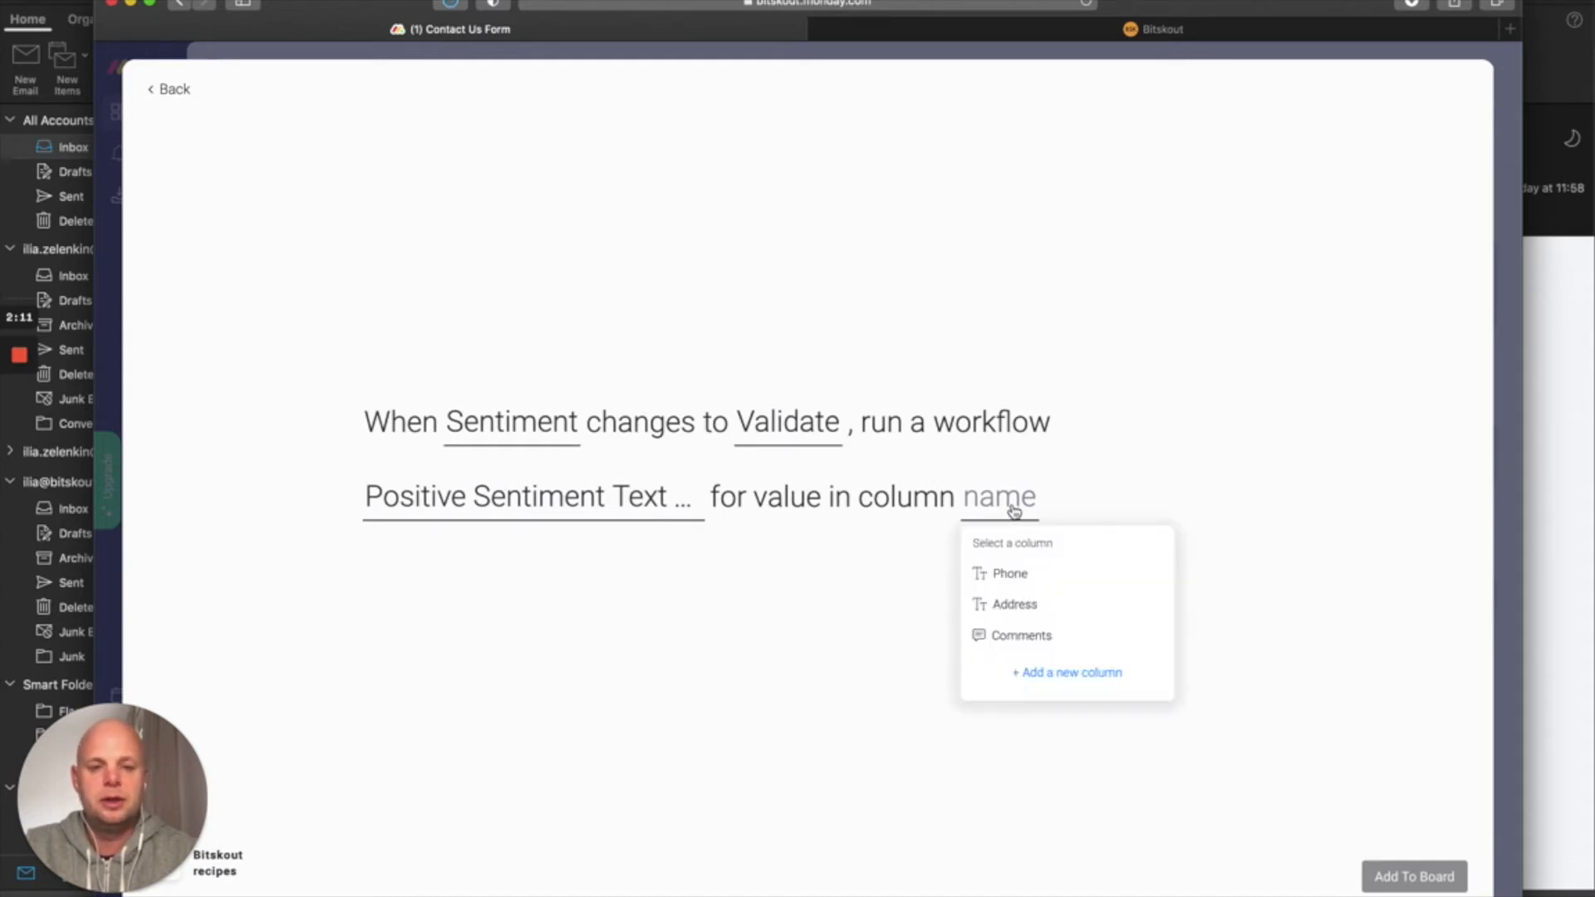
left_click(1048, 630)
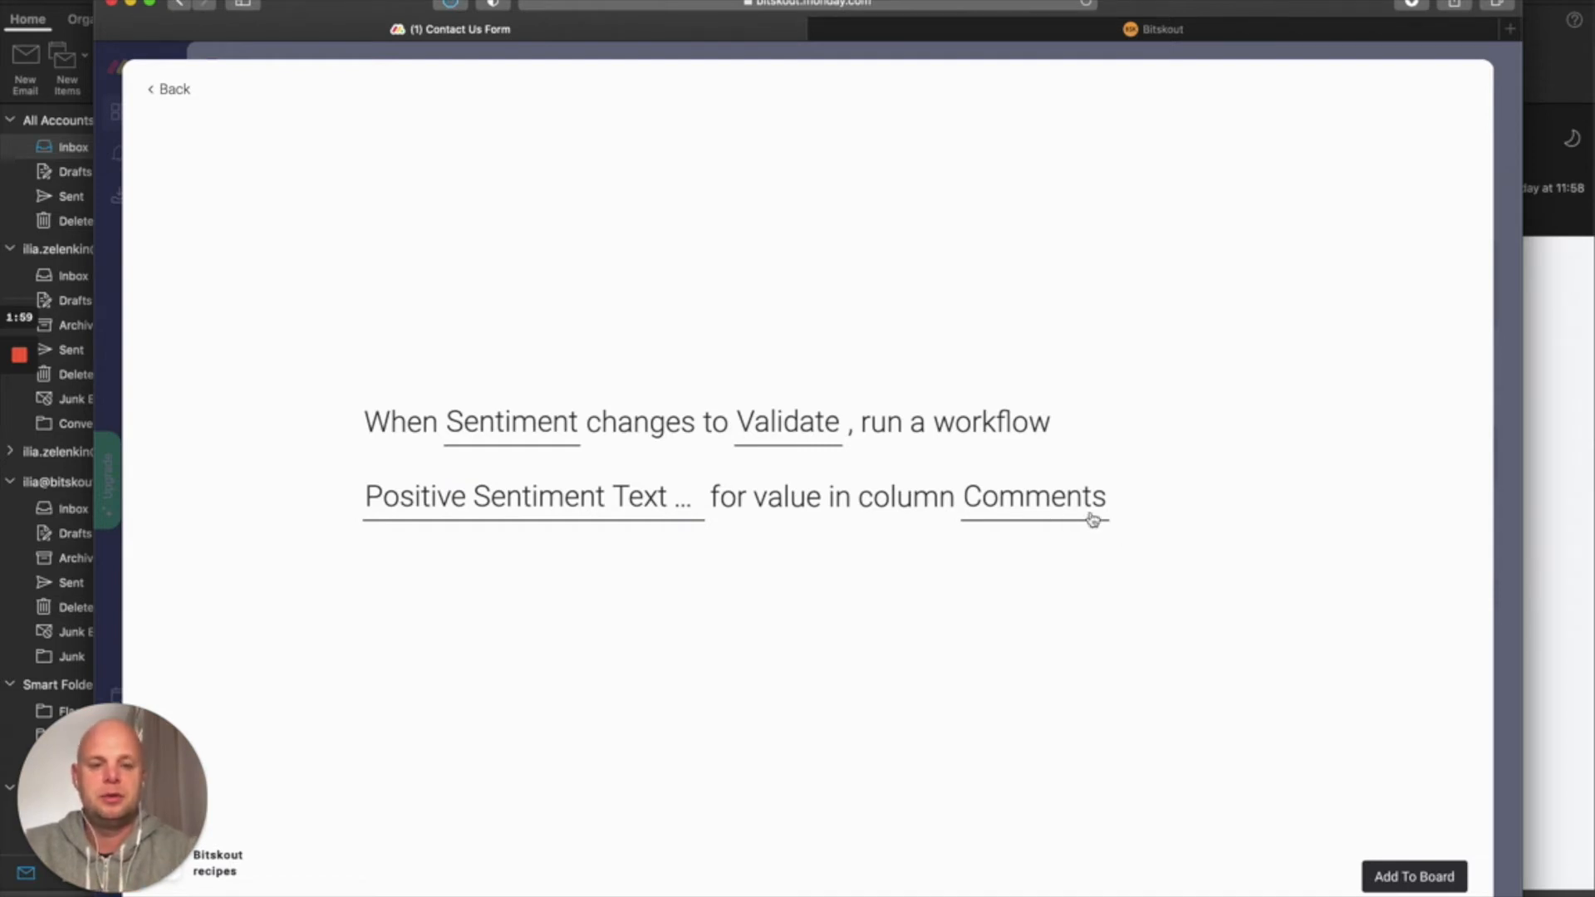
left_click(1405, 879)
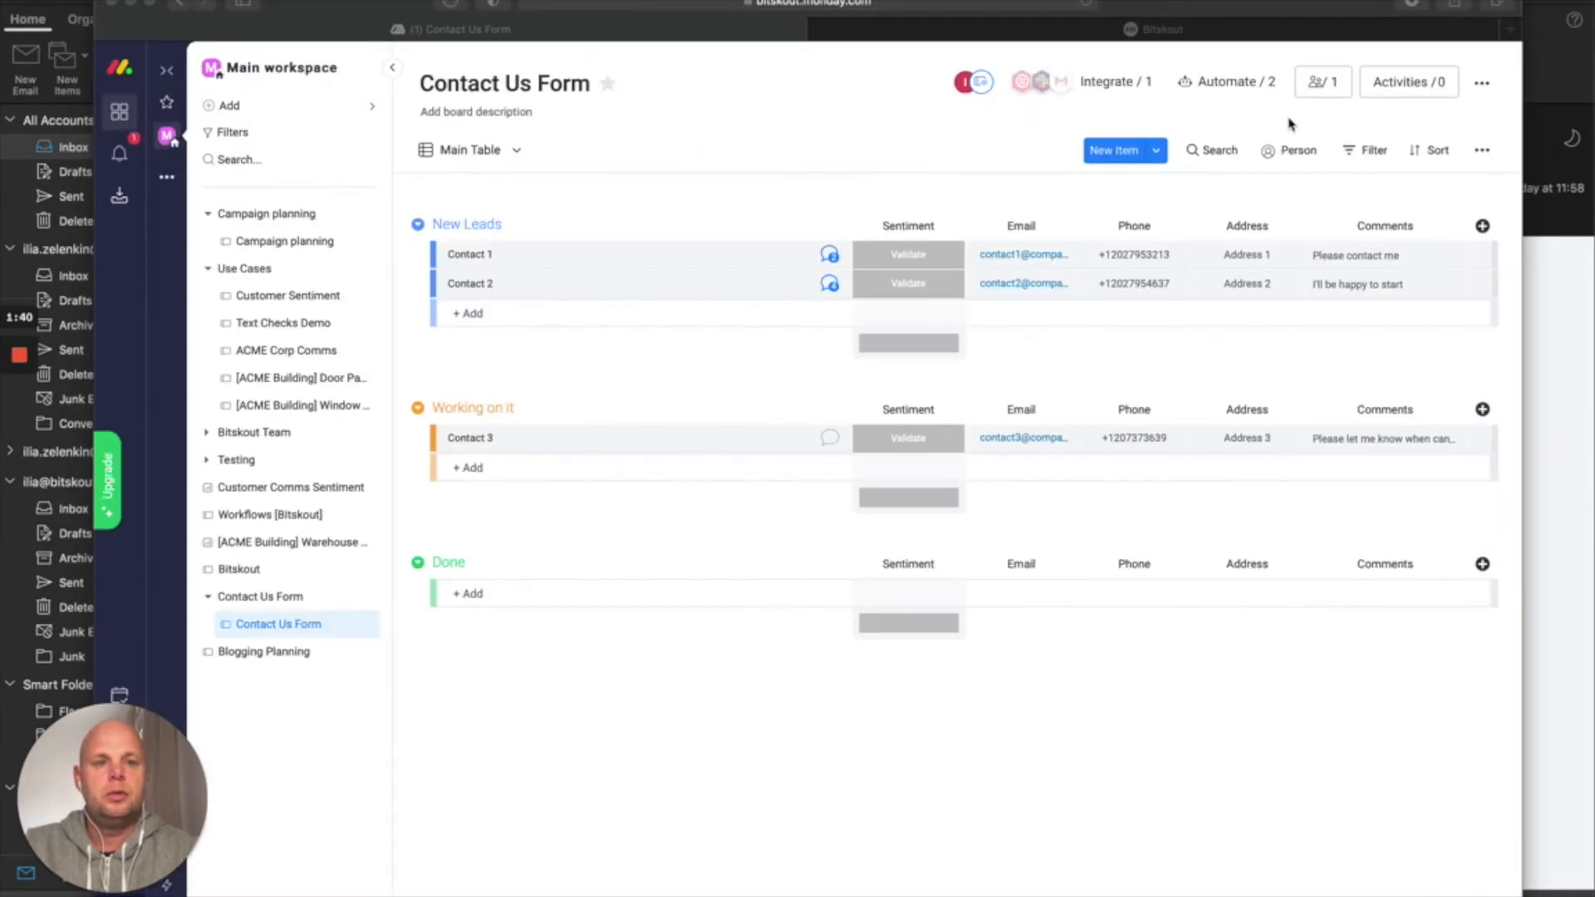
left_click(1241, 86)
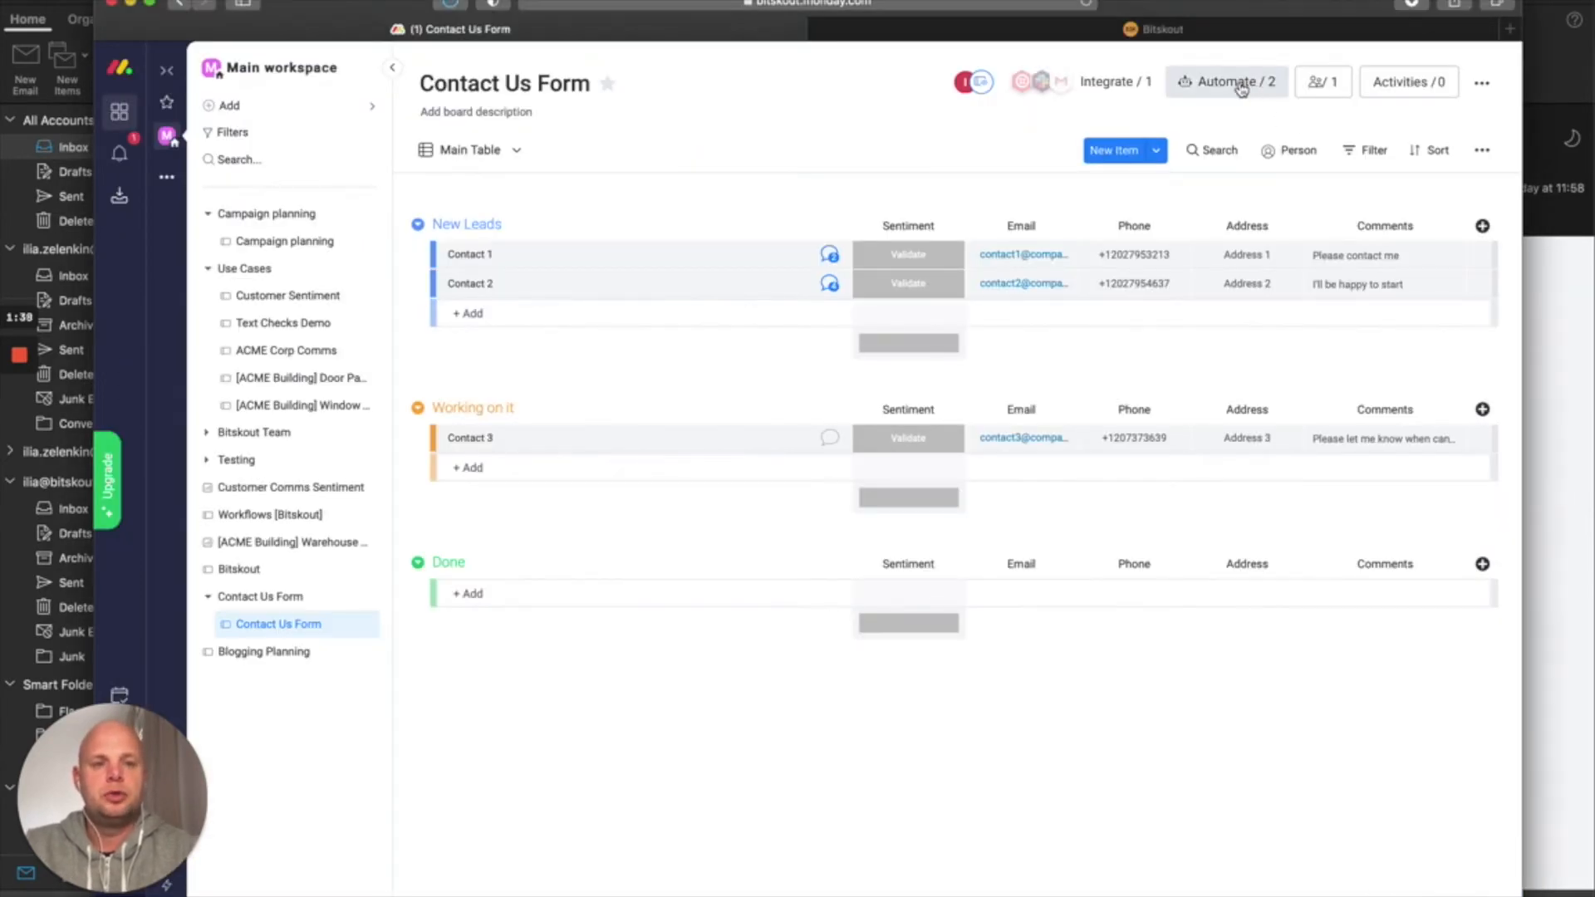
Add an item-creation automation that sets Sentiment to Validate, then close the automations
left_click(1240, 87)
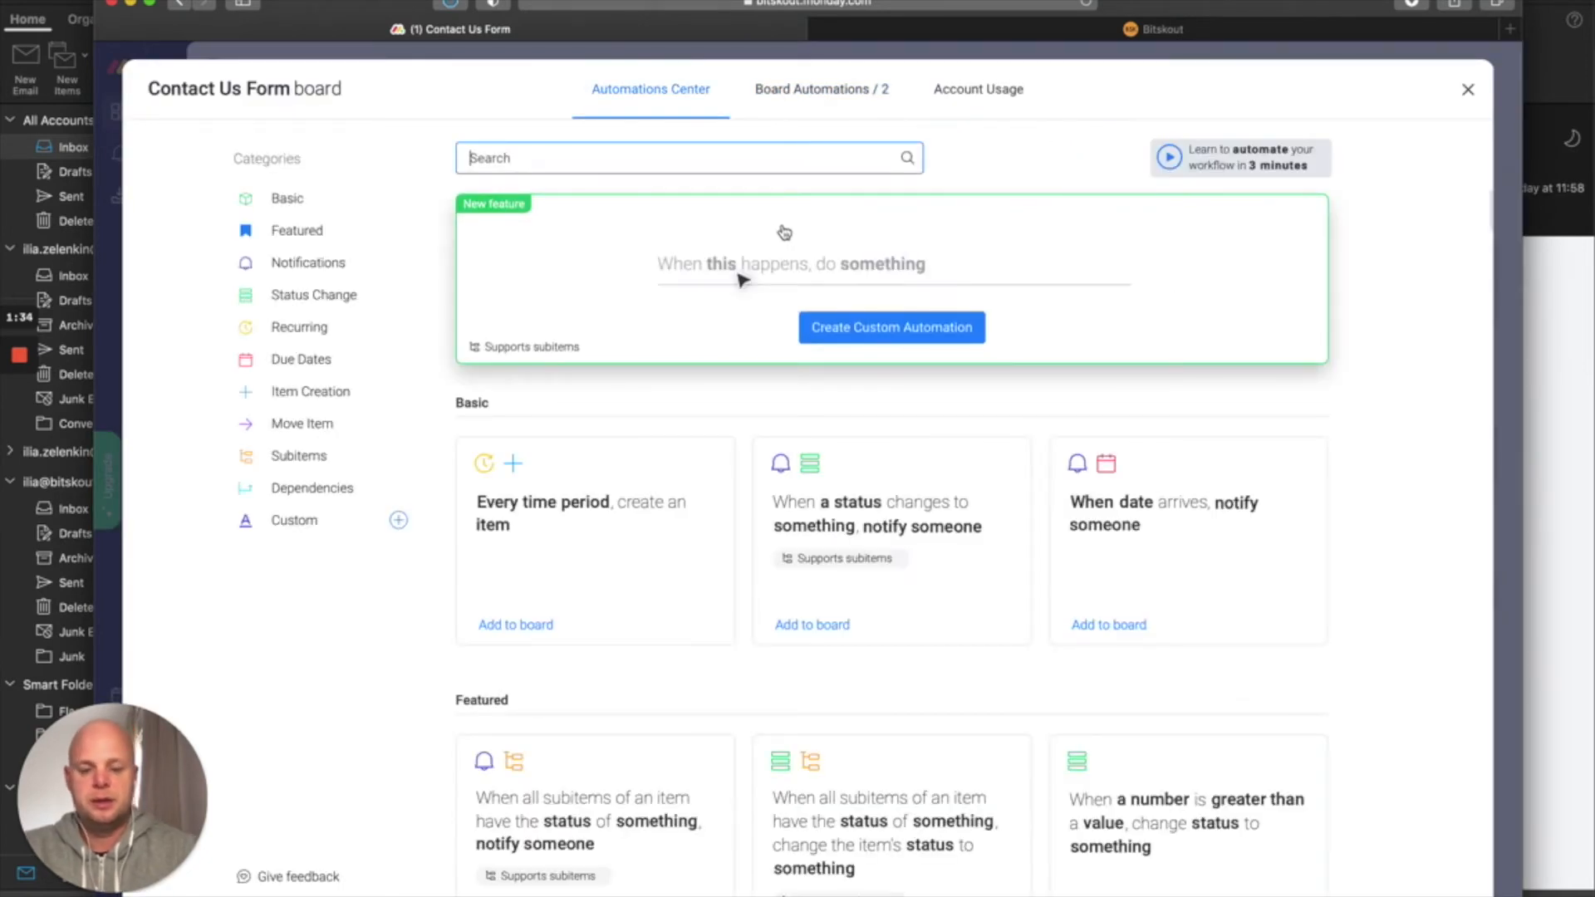
left_click(347, 392)
scroll(1004, 442, "down", 2)
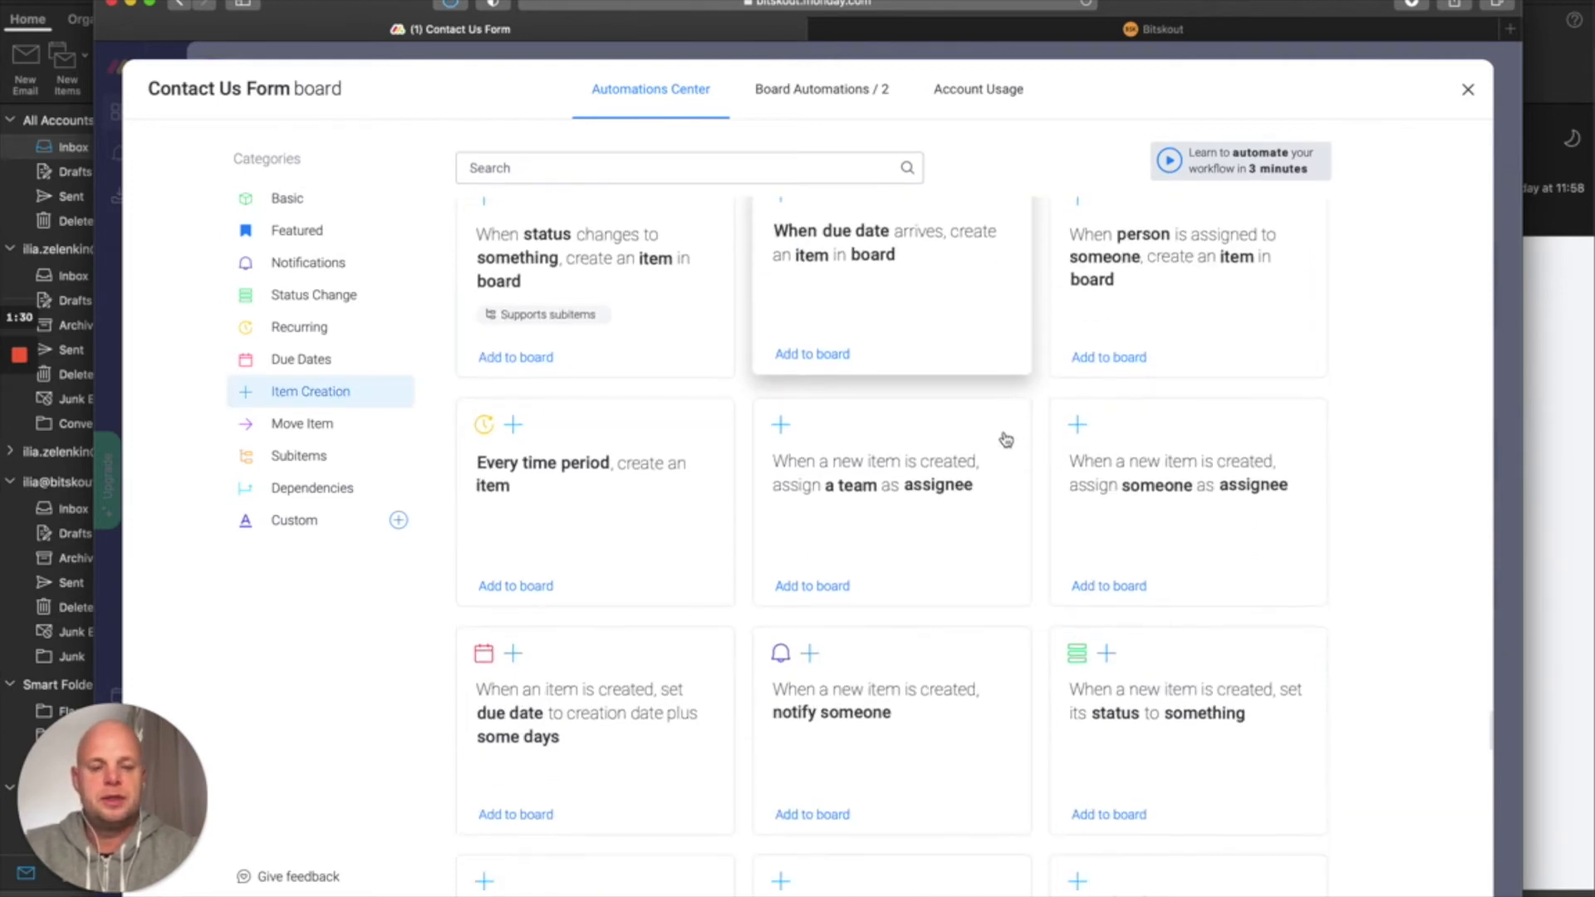
scroll(1006, 440, "down", 4)
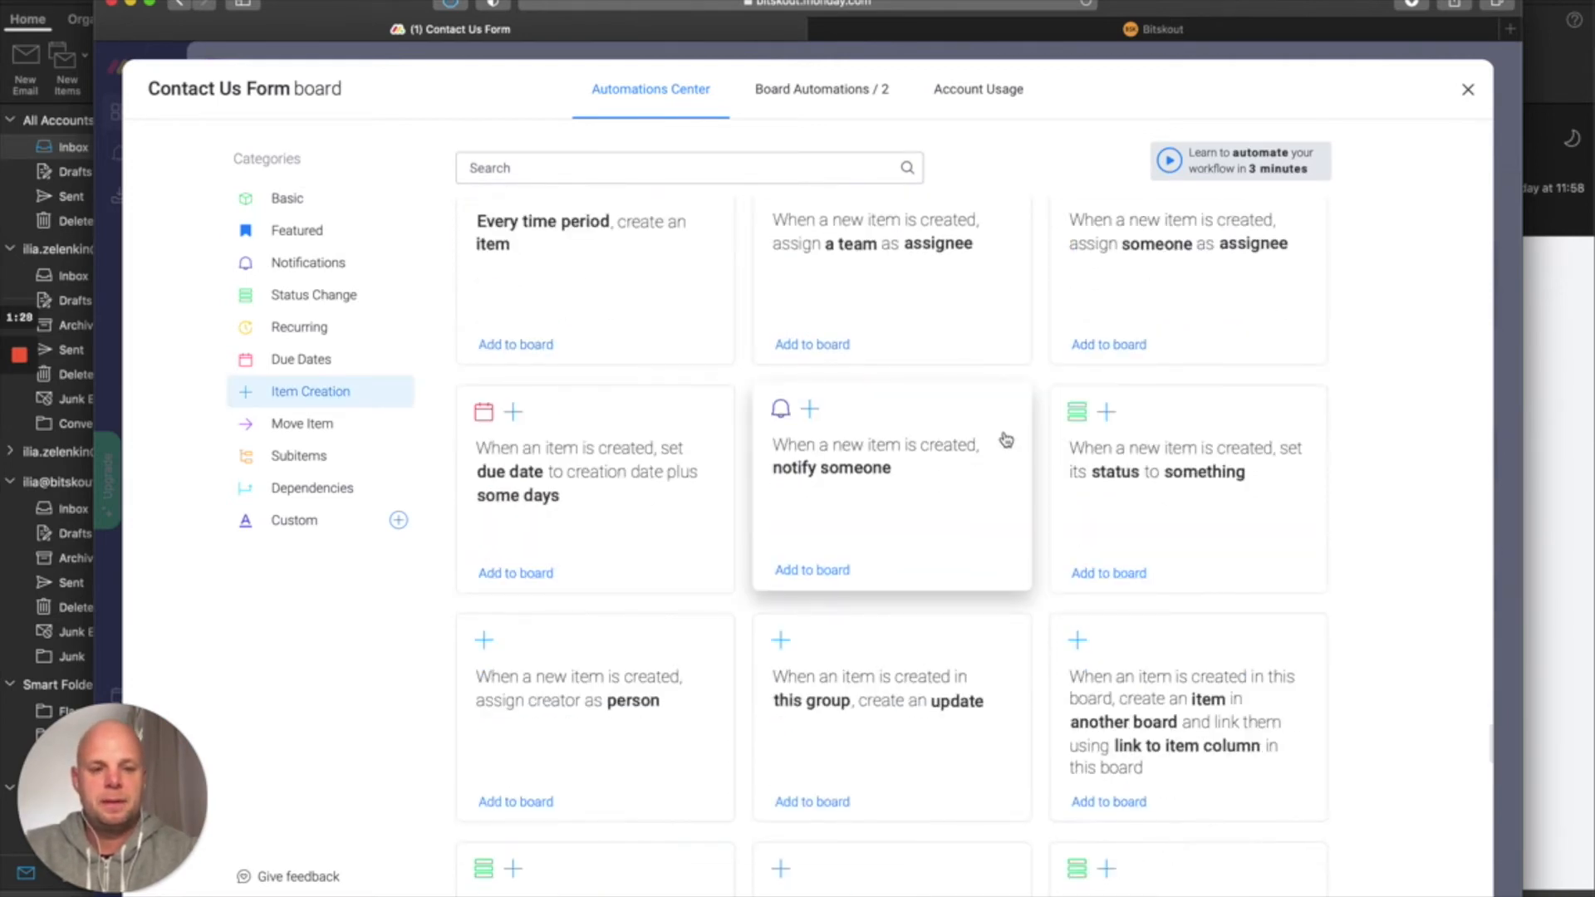
left_click(1125, 469)
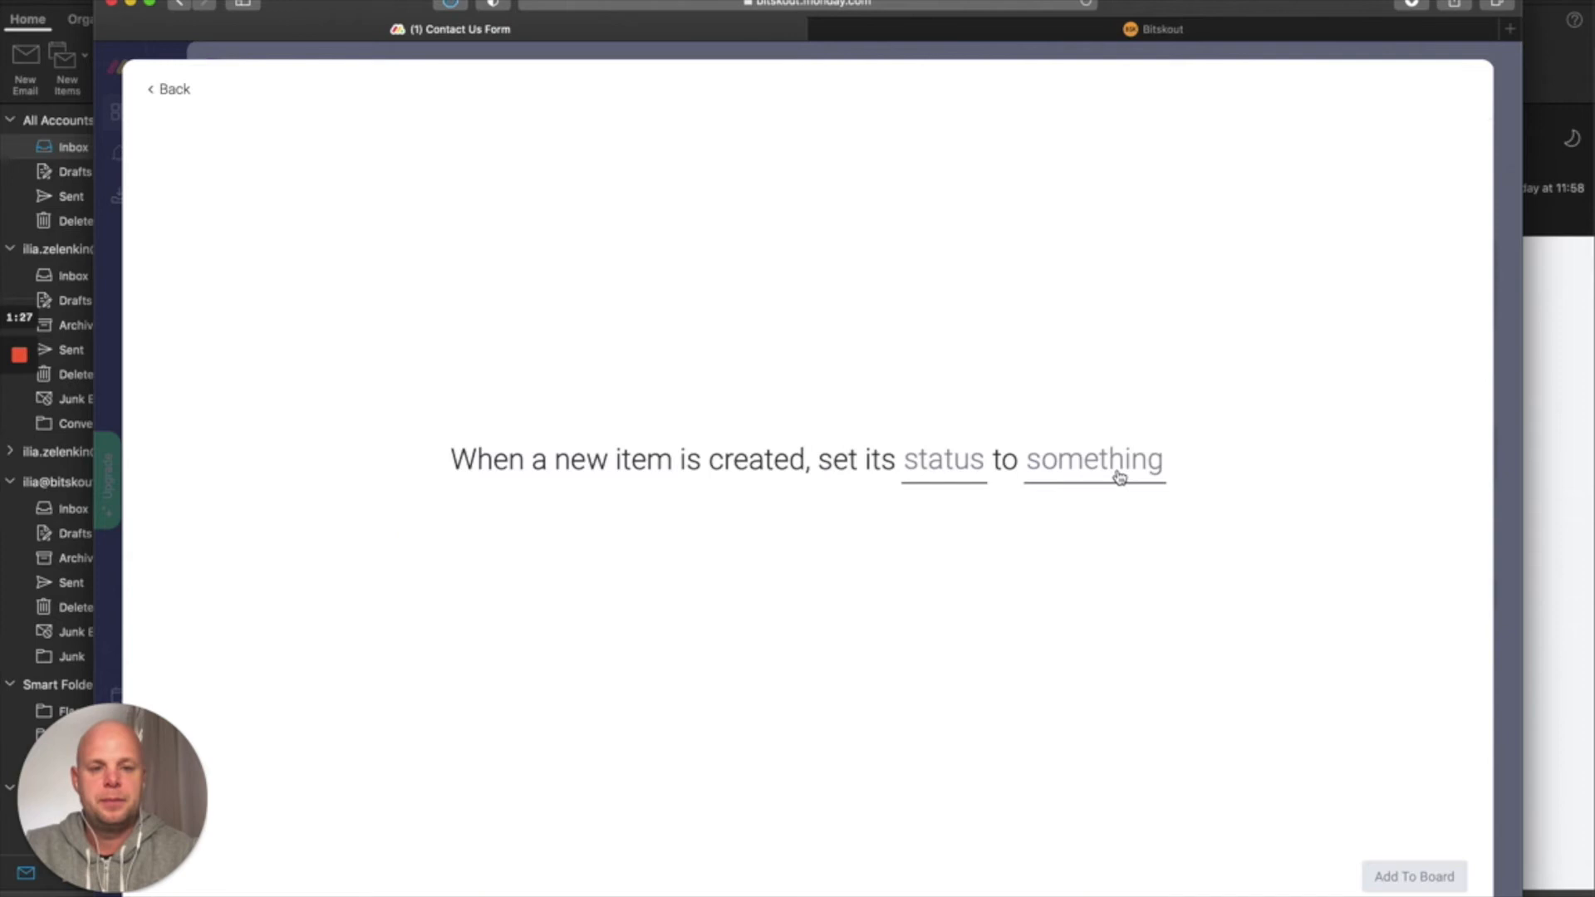
left_click(911, 459)
left_click(918, 534)
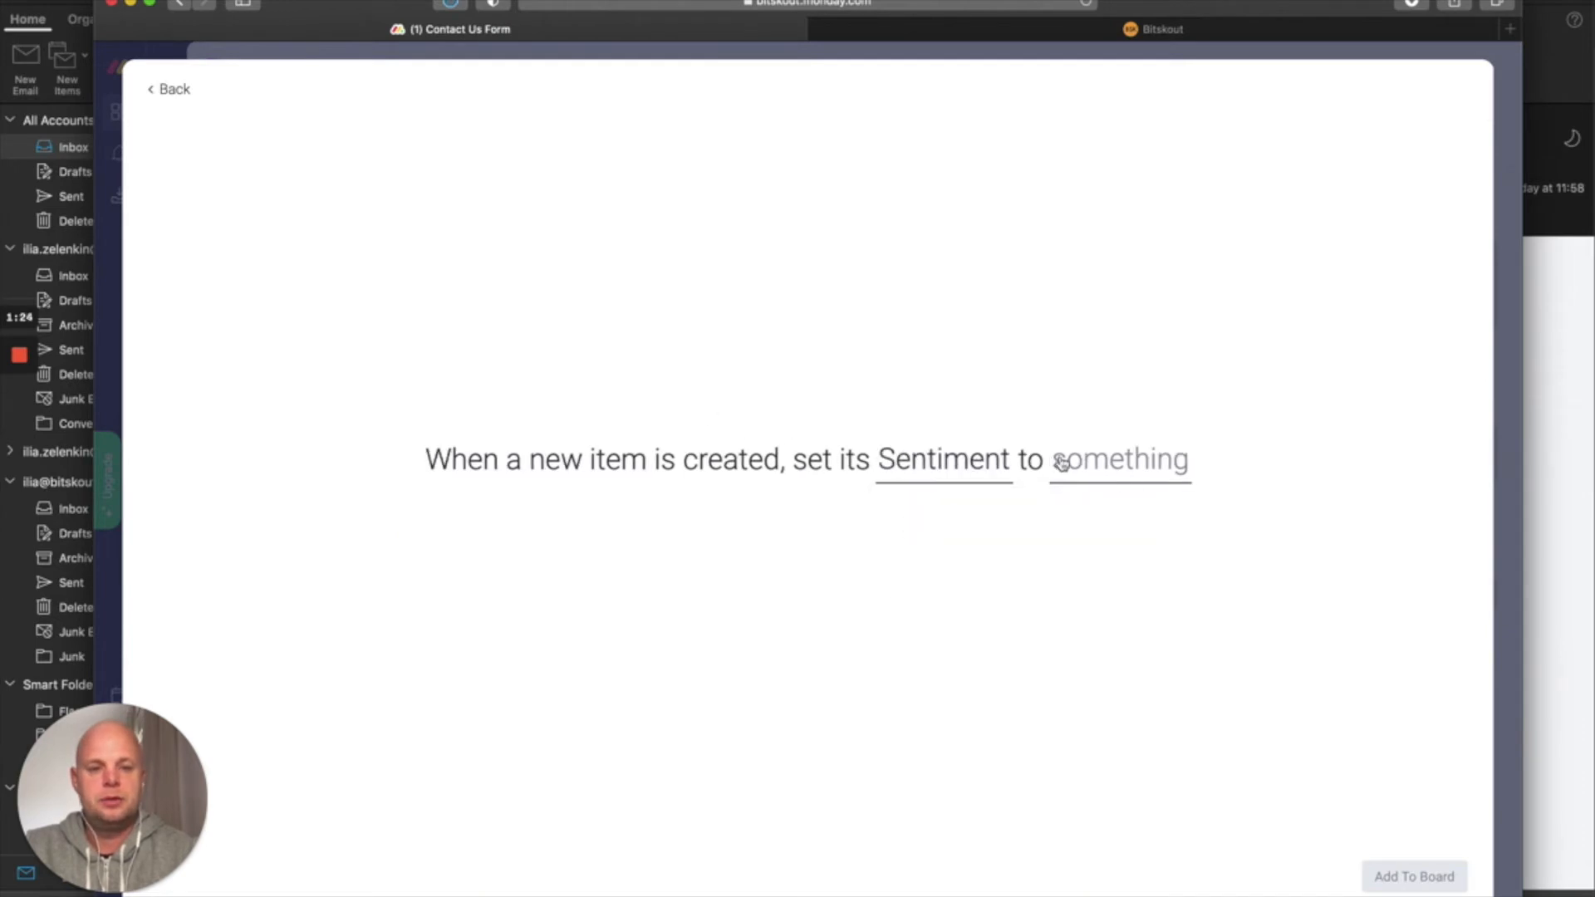
left_click(1057, 462)
left_click(1091, 625)
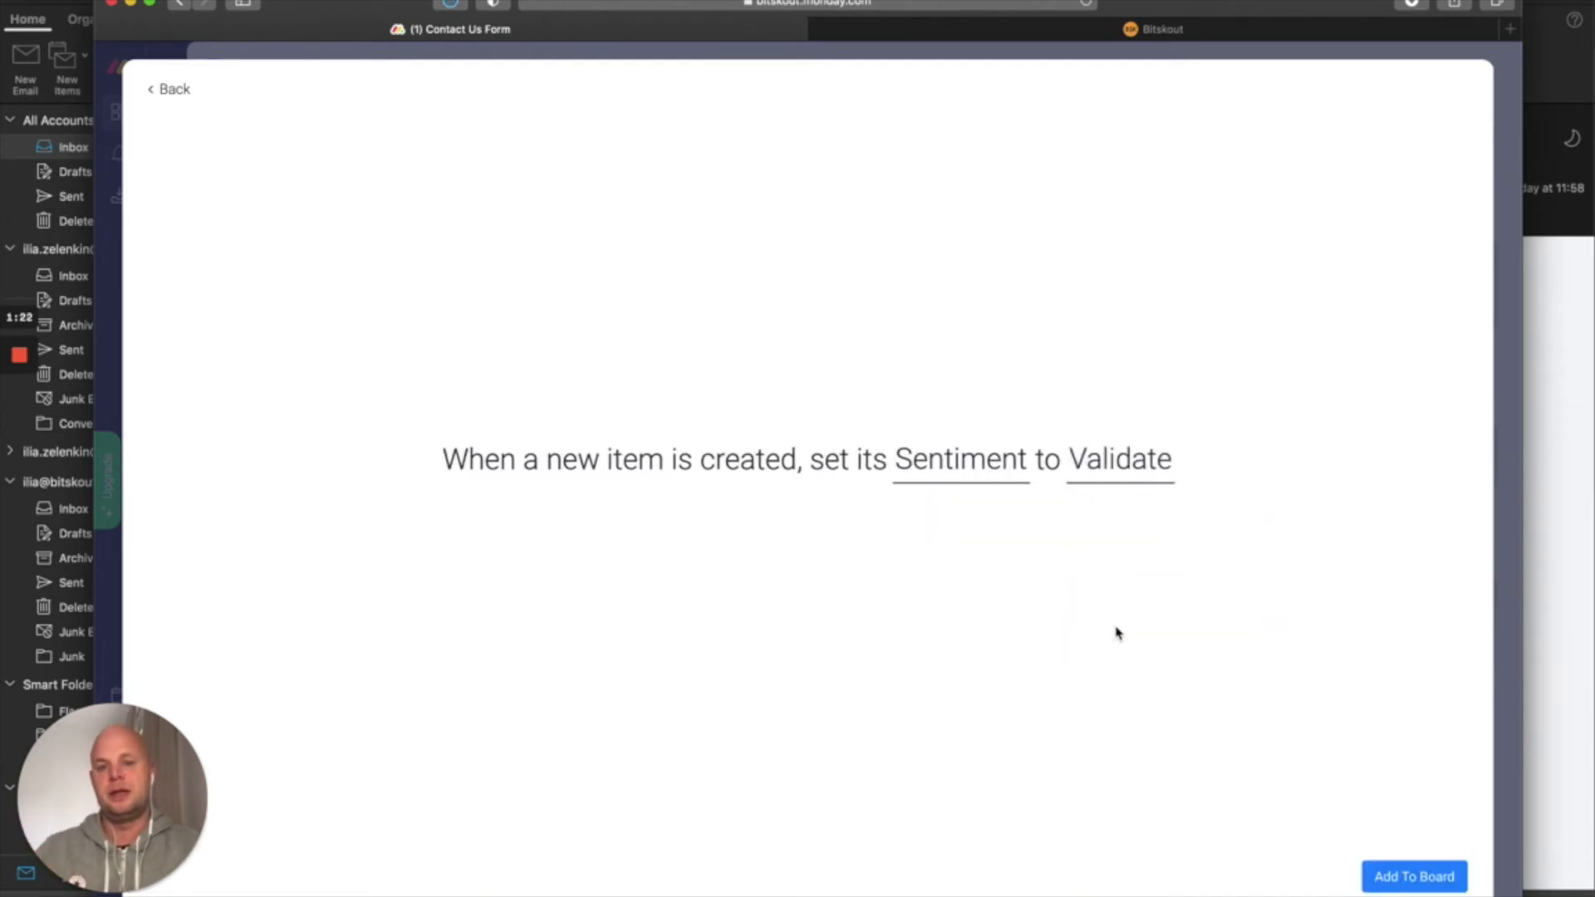
left_click(1398, 877)
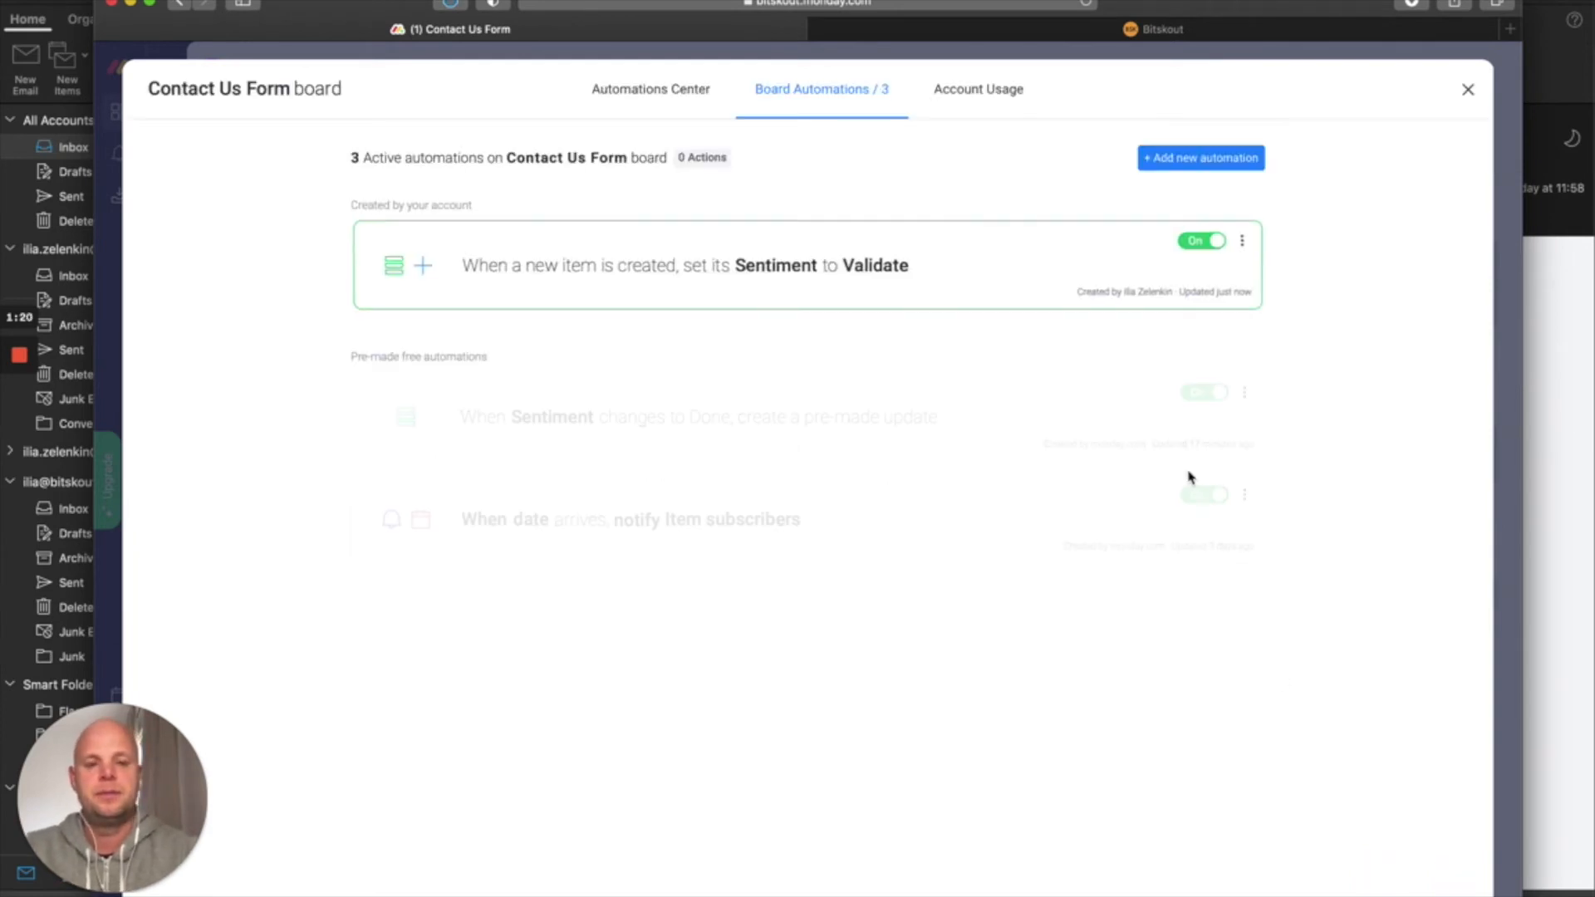
left_click(1468, 90)
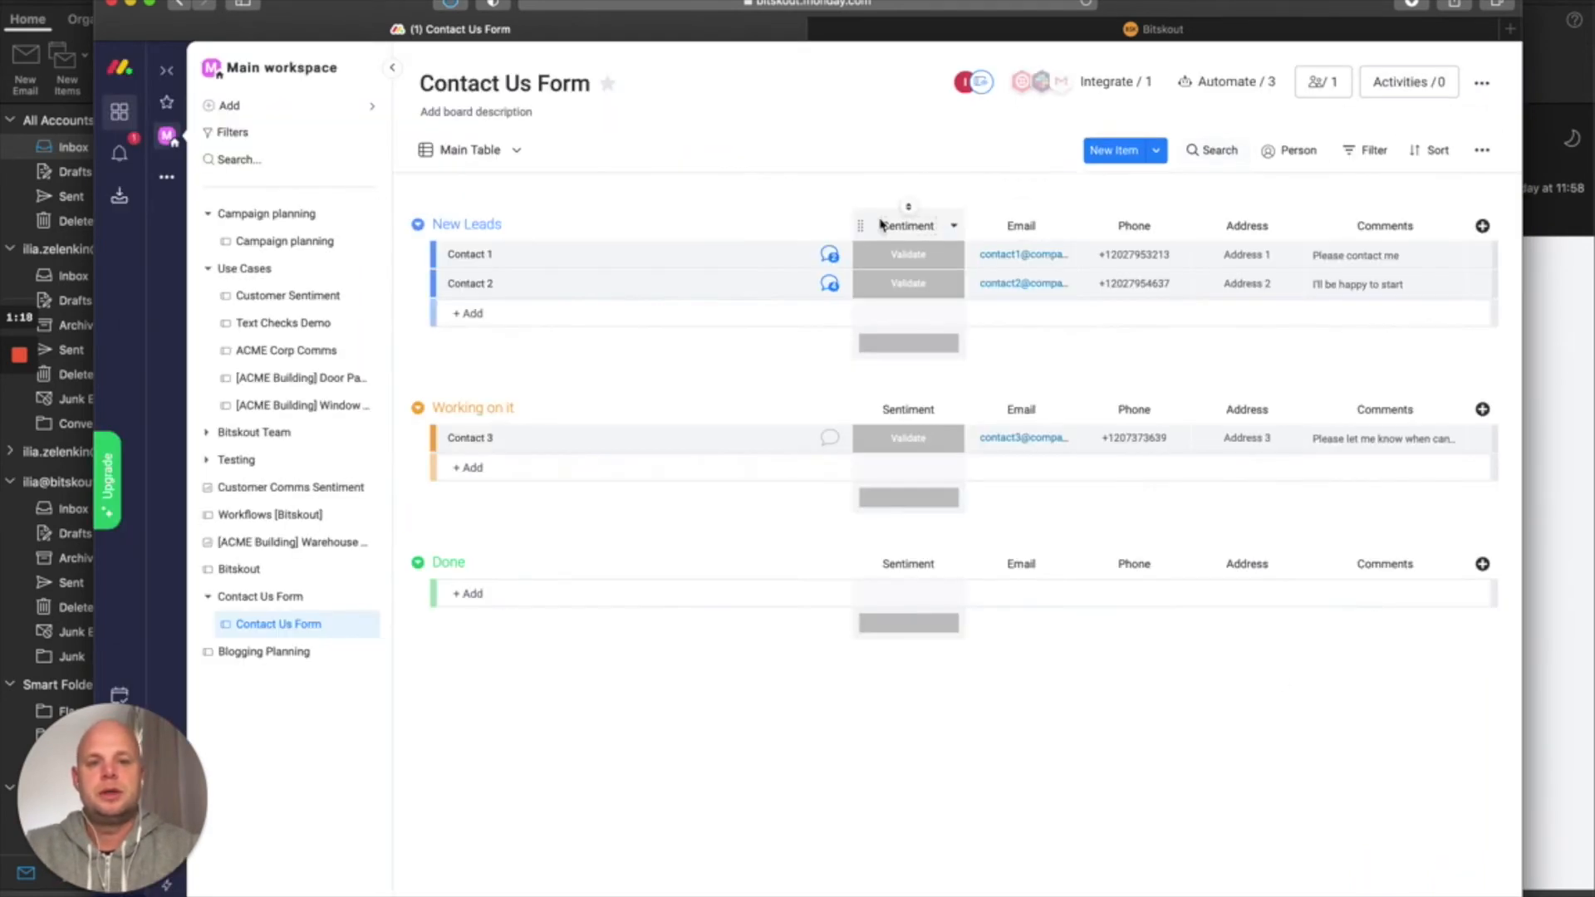
Copy the shareable link from the board's Form view and switch to the Bitskout tab
left_click(518, 162)
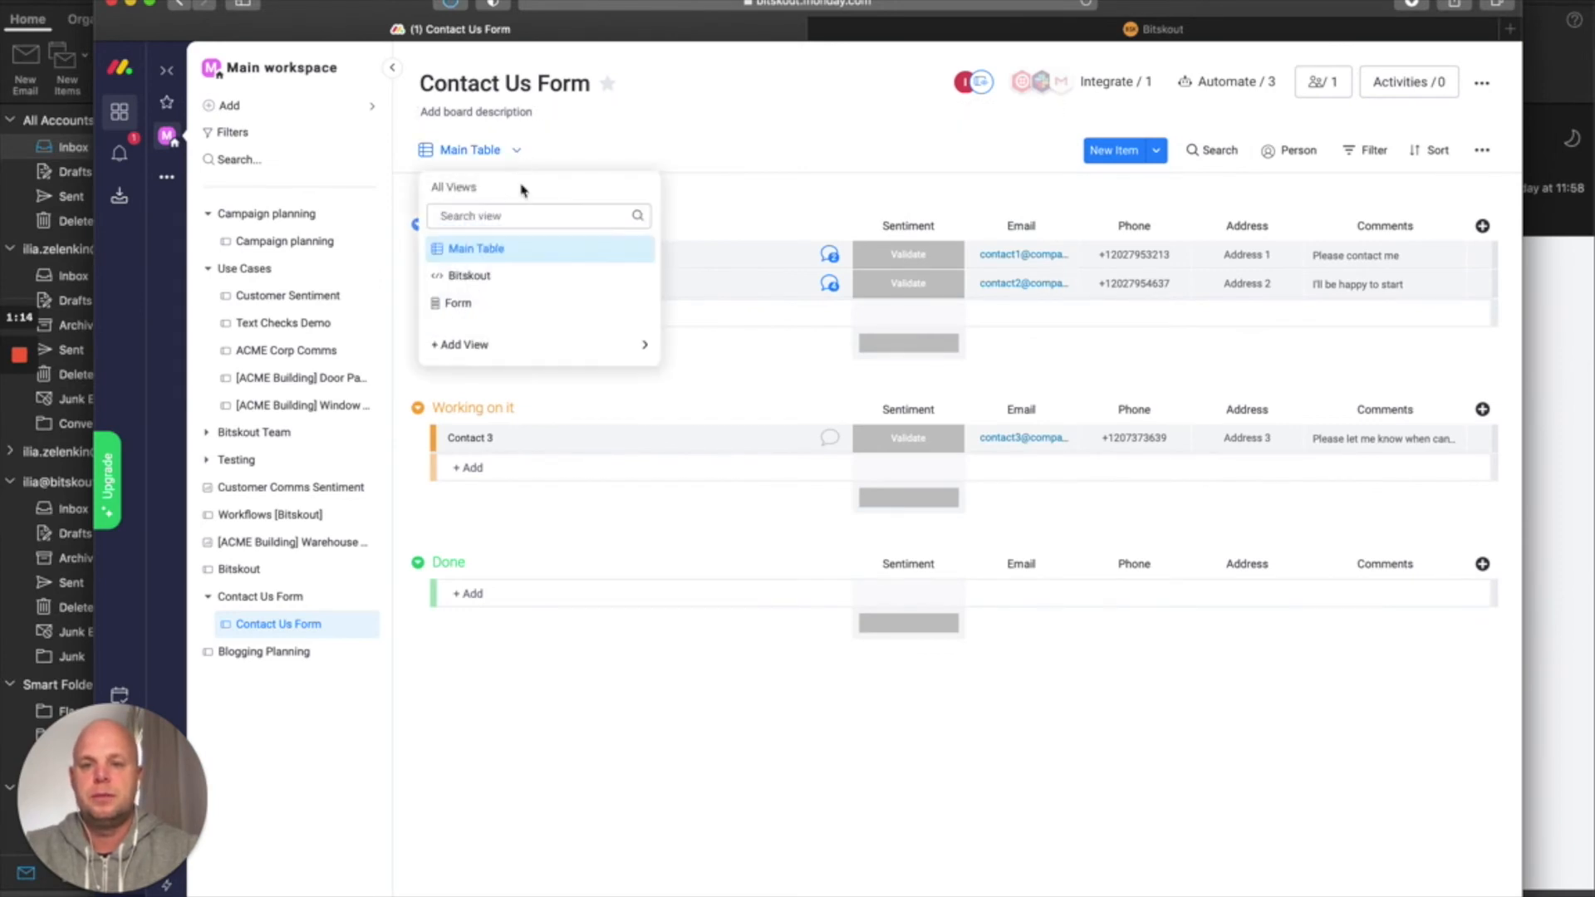
left_click(511, 309)
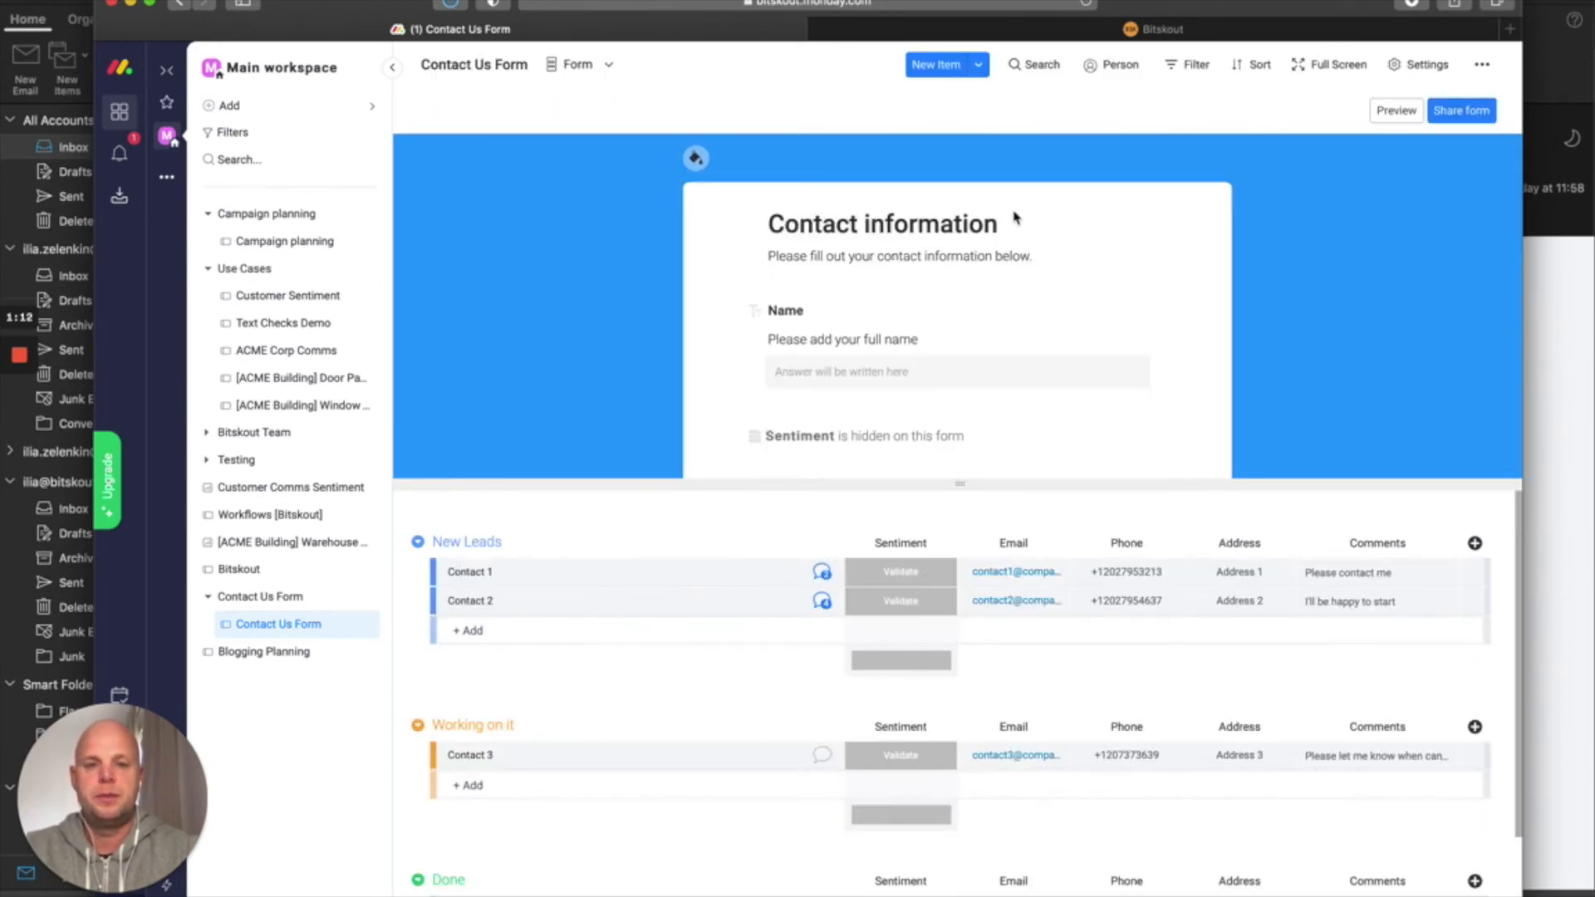
left_click(1461, 110)
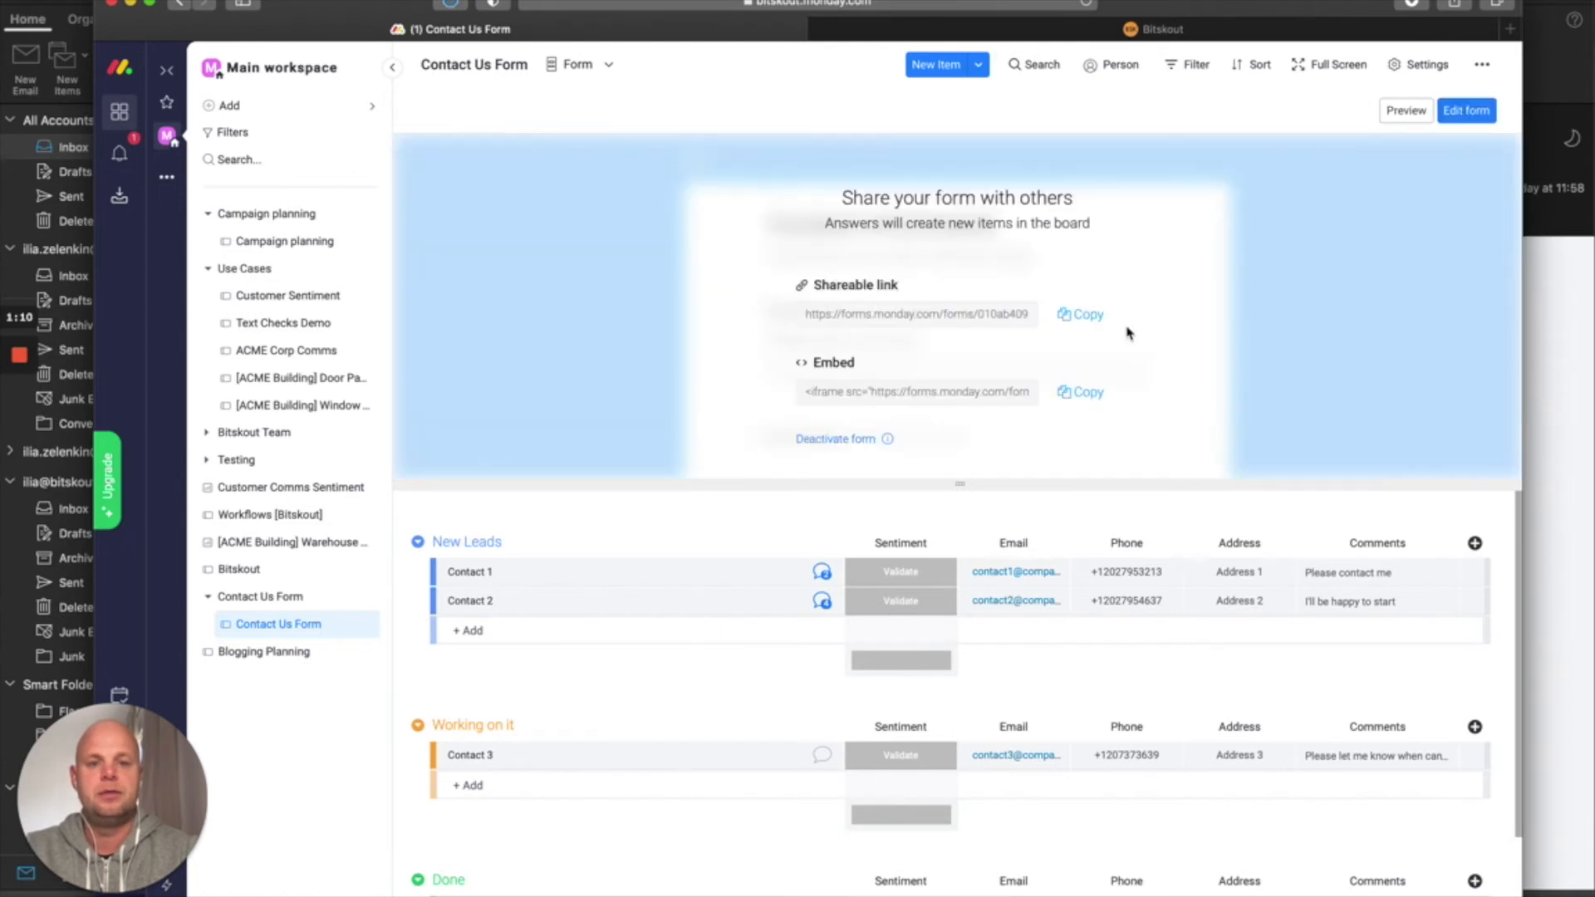
right_click(1090, 319)
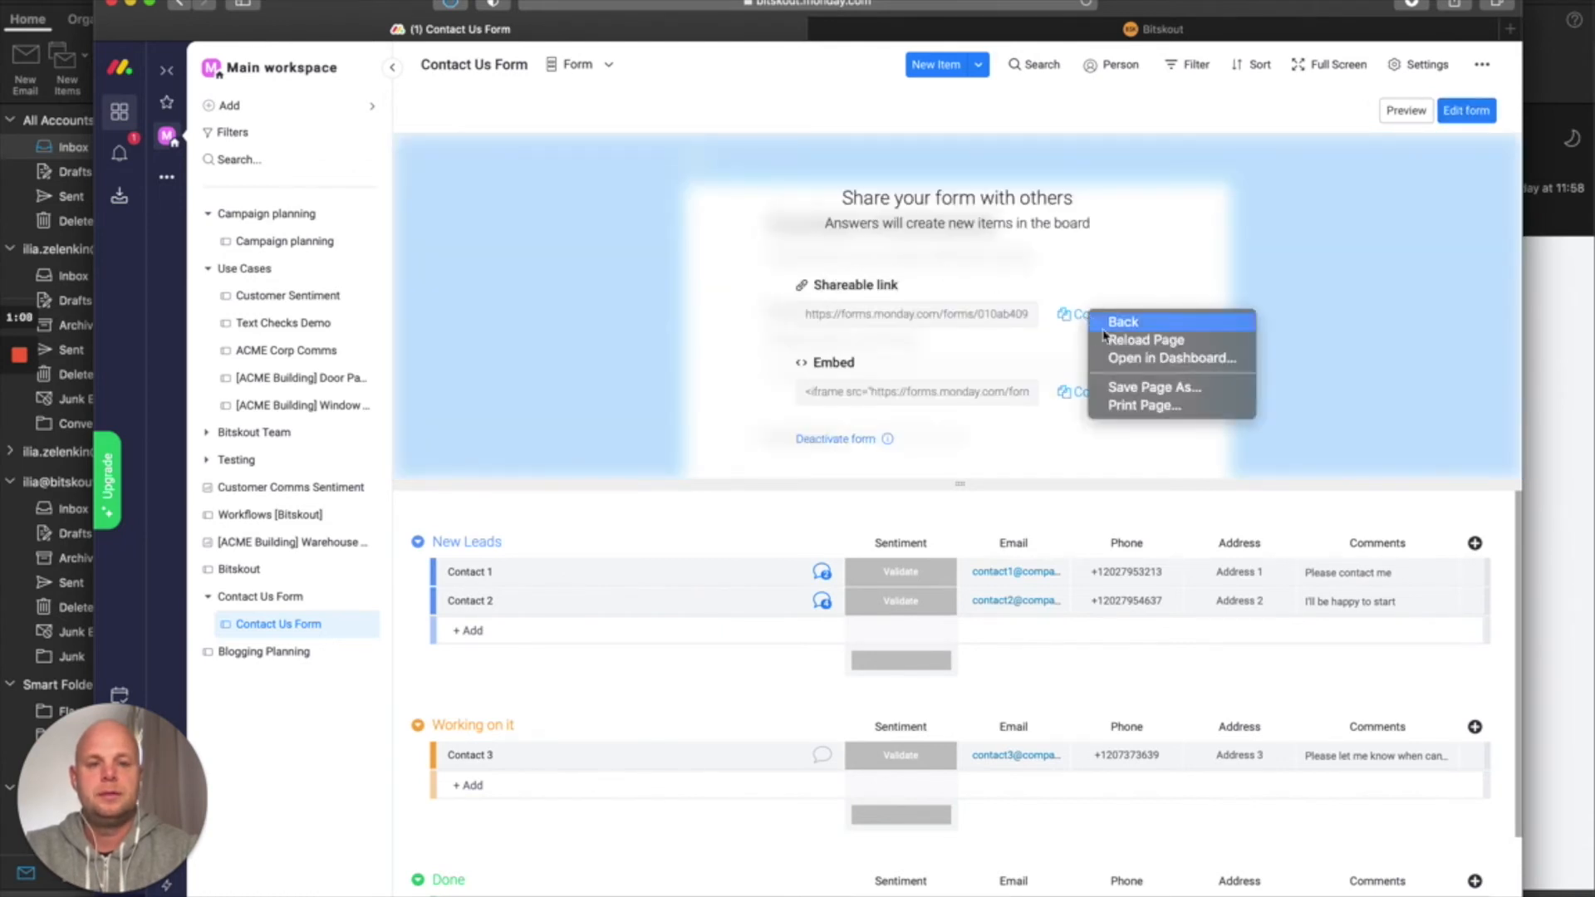
left_click(1200, 273)
left_click(1087, 316)
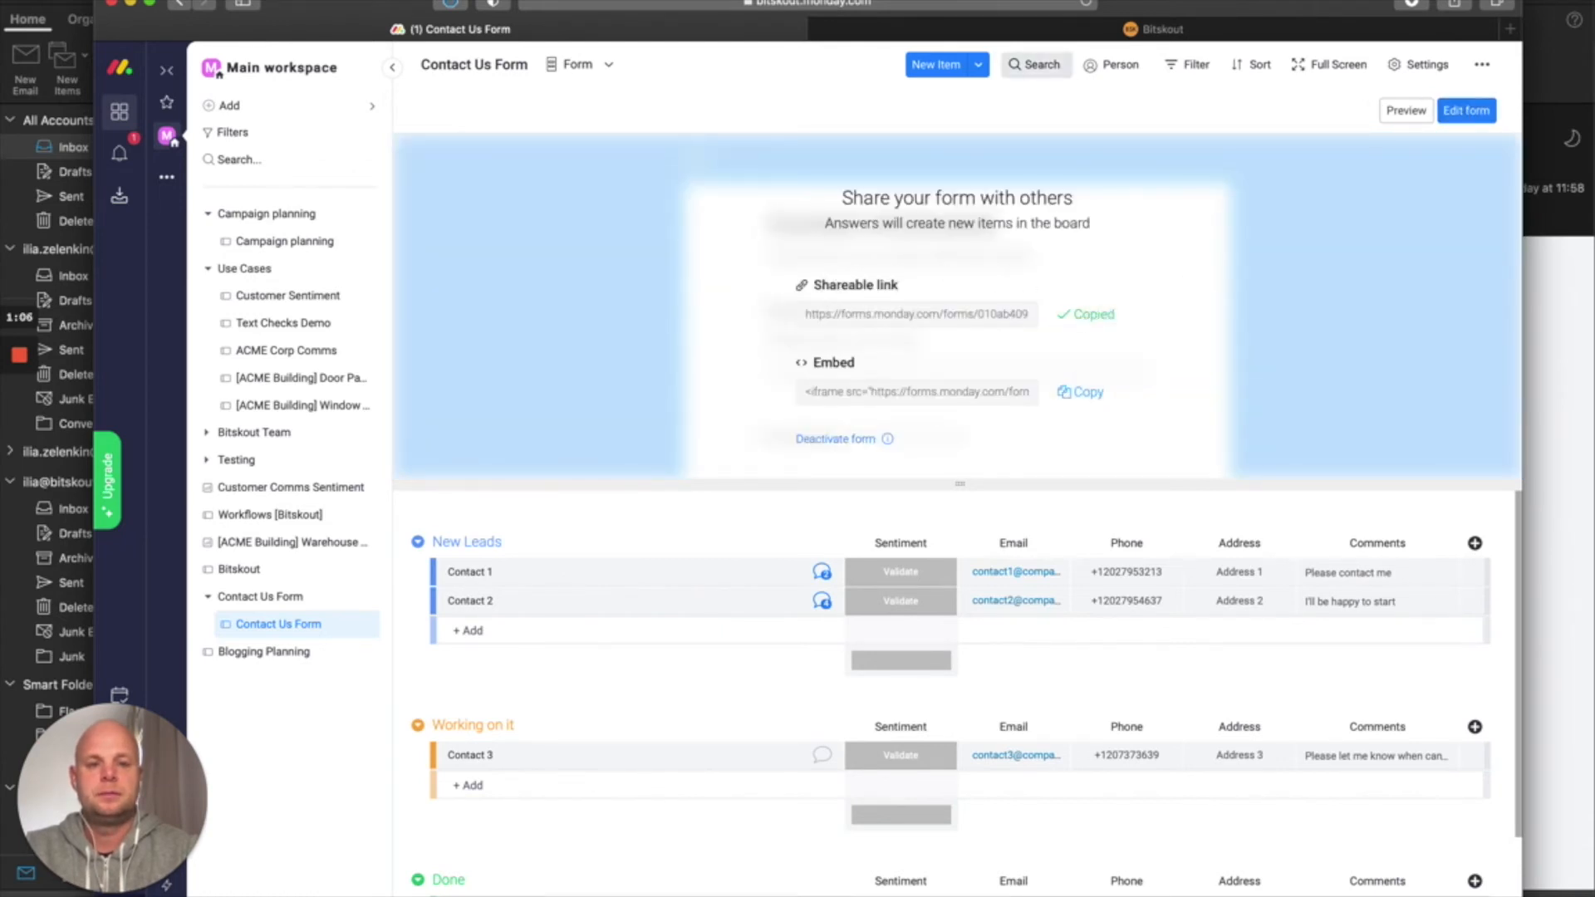
left_click(993, 31)
left_click(913, 6)
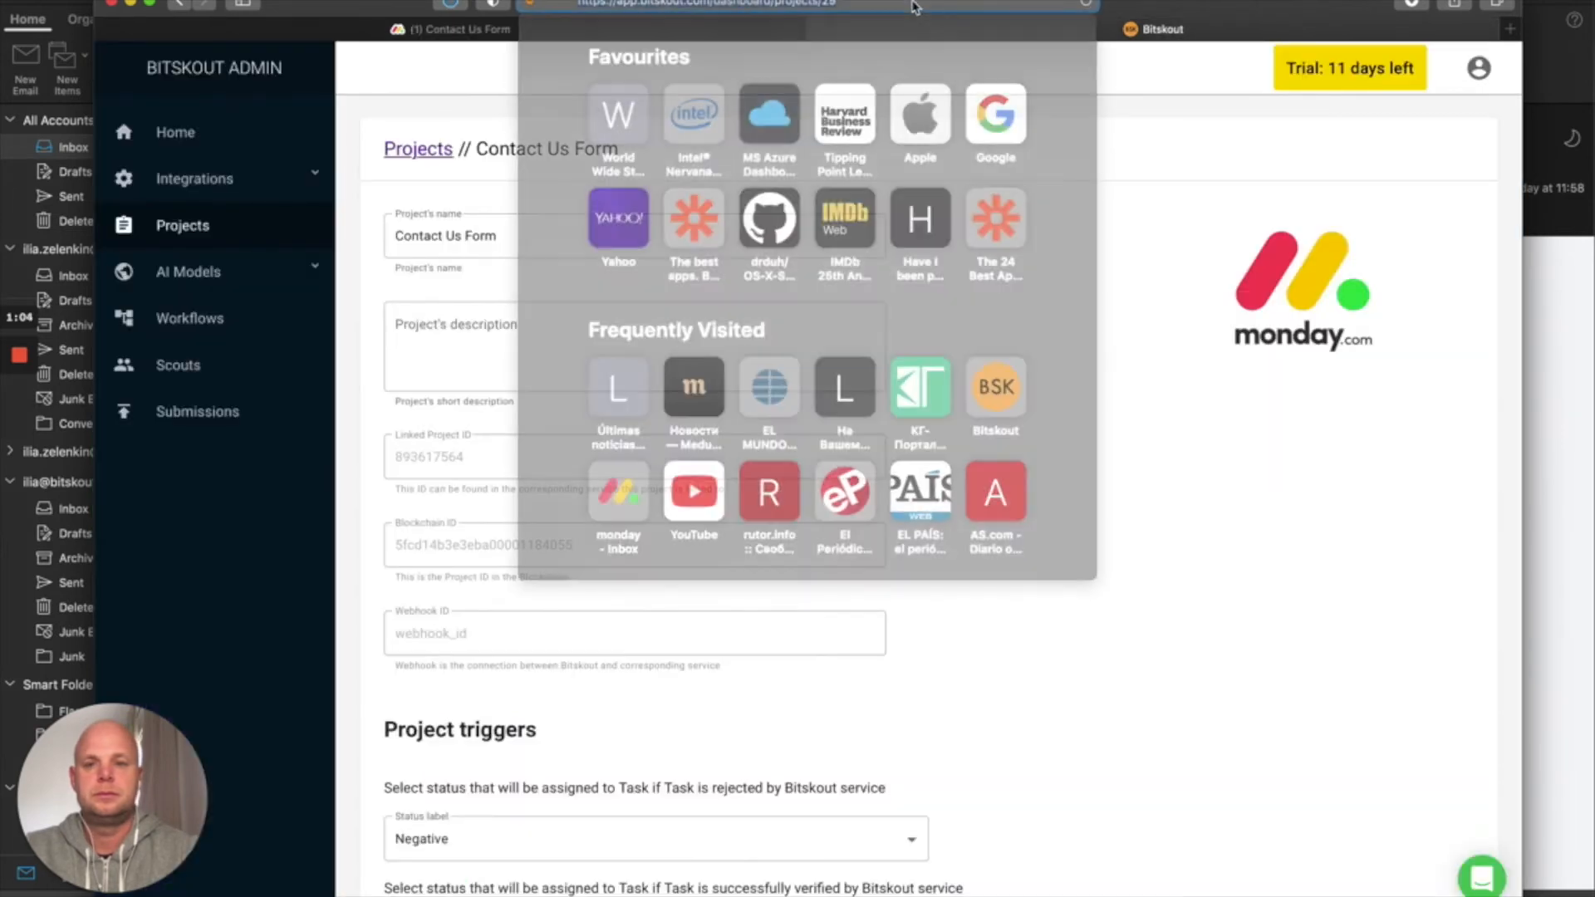
Open the pasted form link and enter the contact's name and e-mail address
key("super+v")
key("Return")
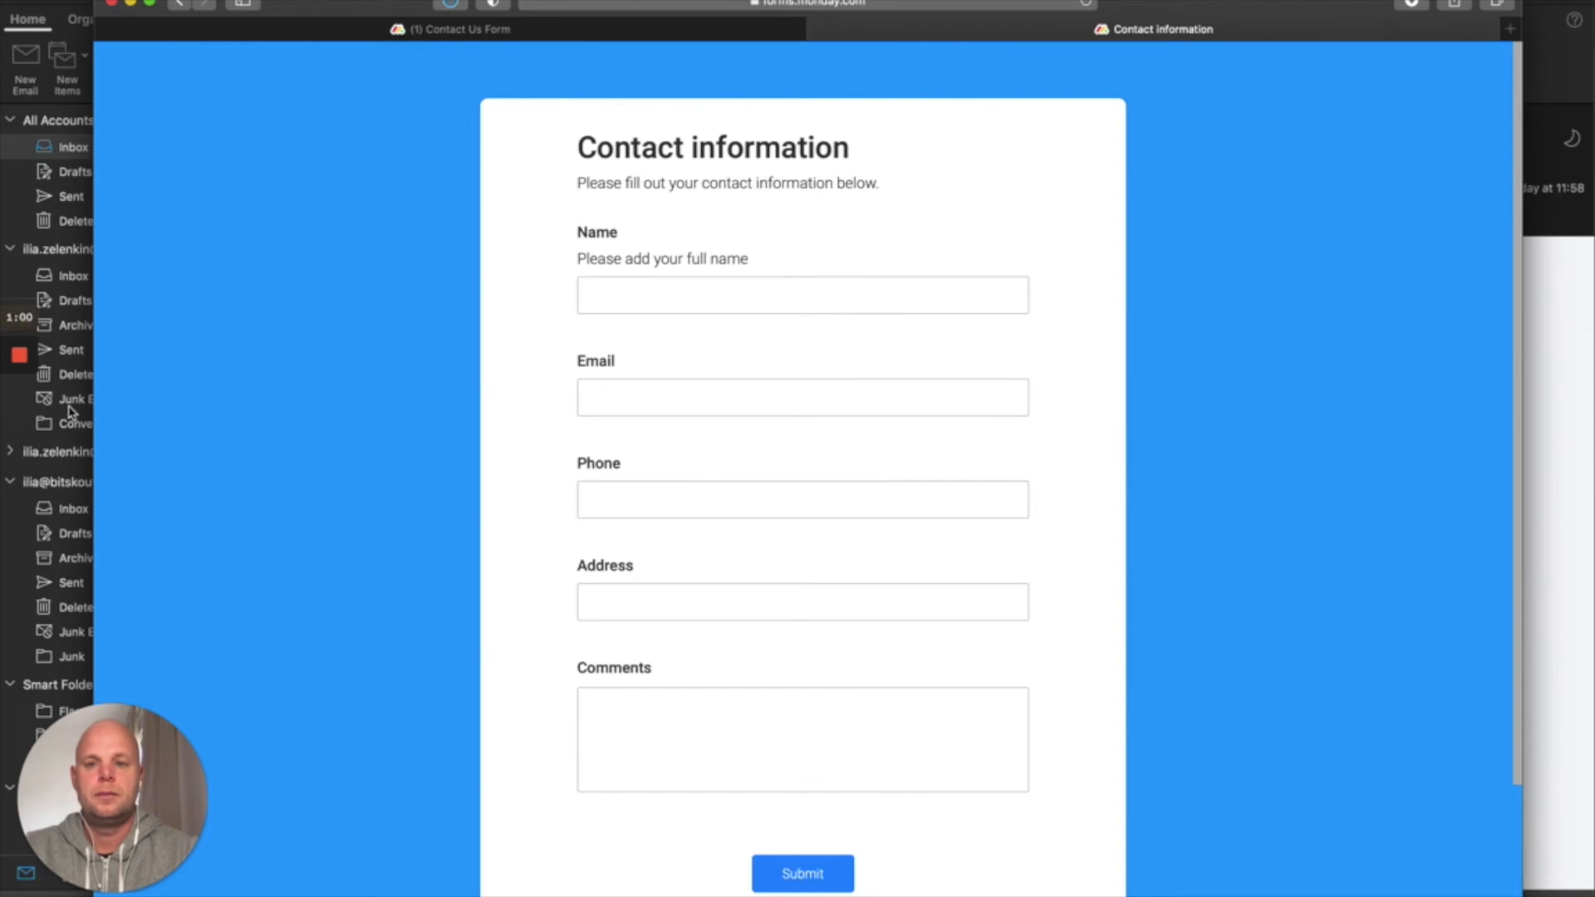
mouse_move(21, 391)
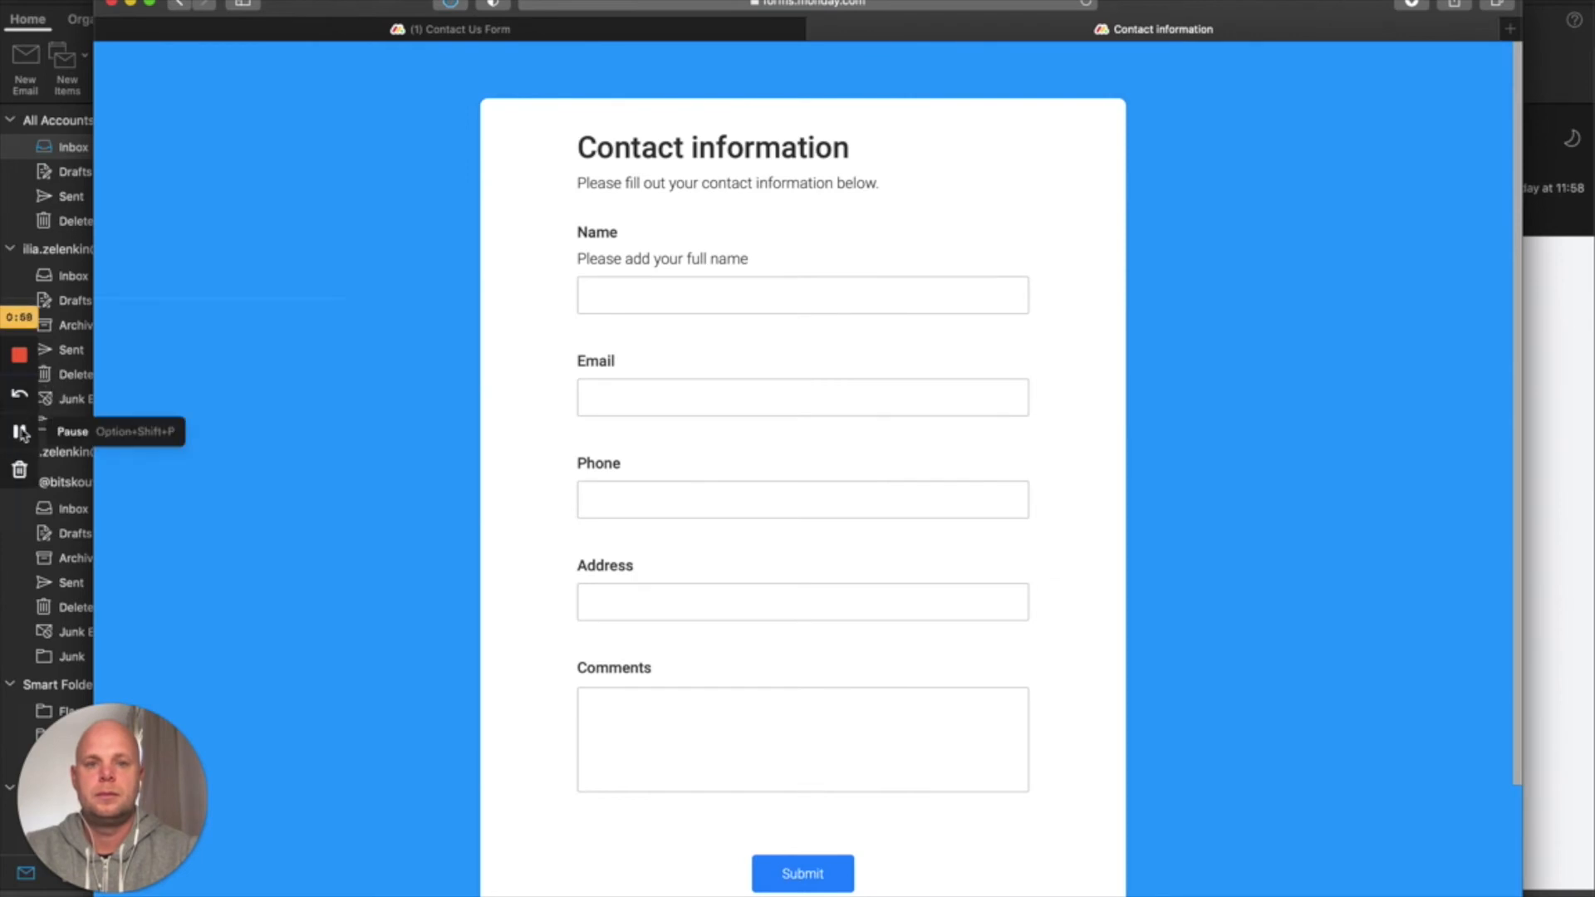
left_click(765, 292)
type("Hamlet")
key("Tab")
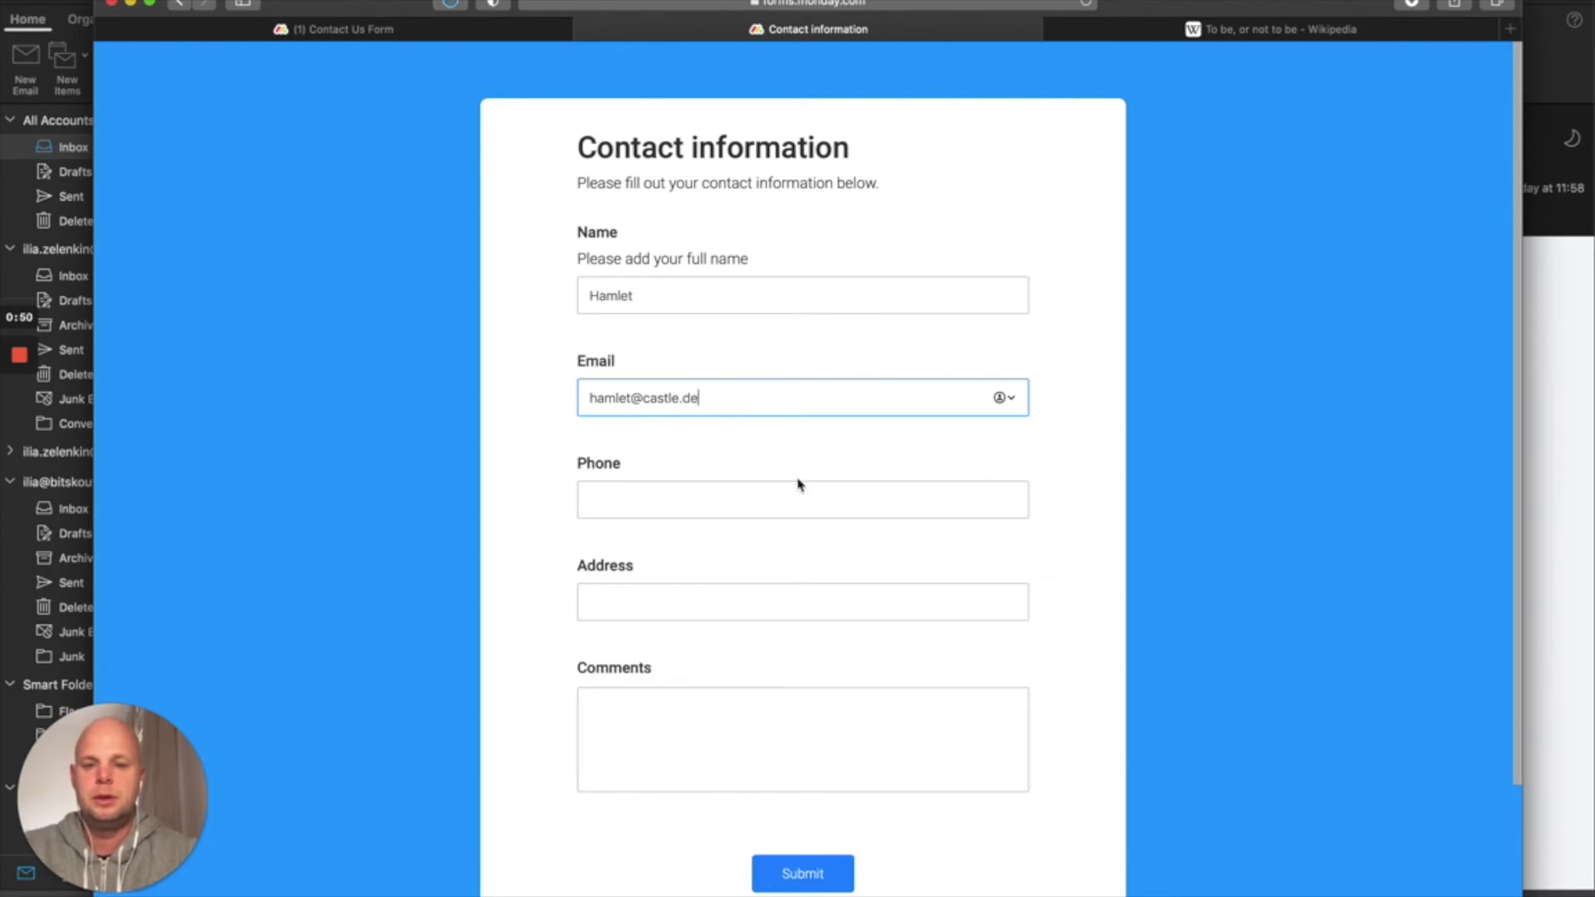
Fill in the phone and address, paste 'To be, or not to be' as comments, and submit
left_click(693, 492)
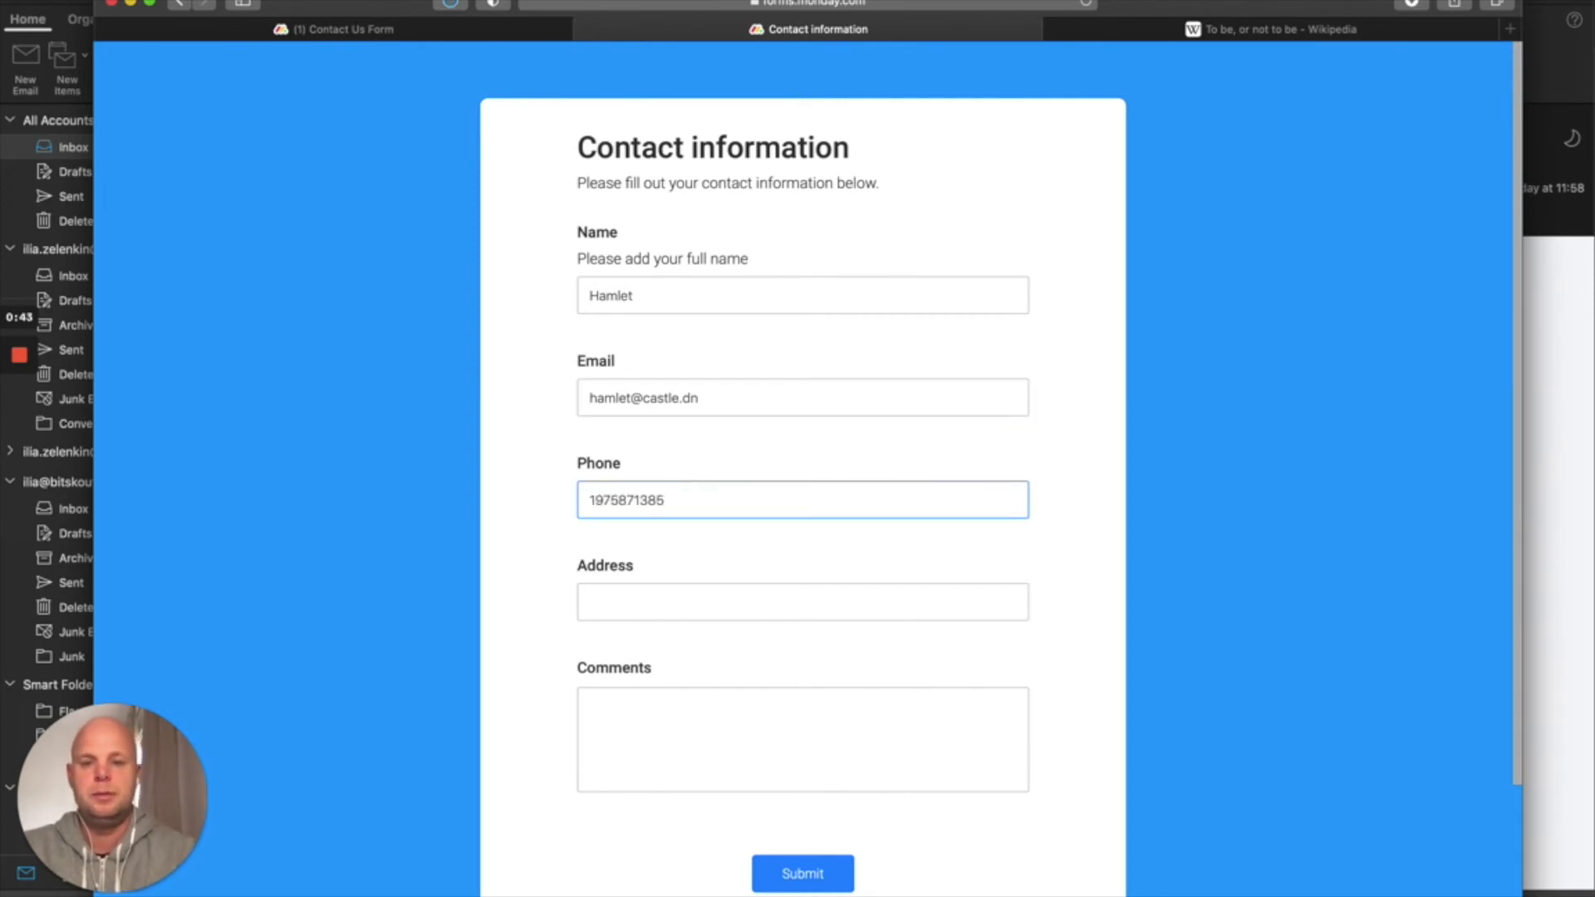
left_click(715, 601)
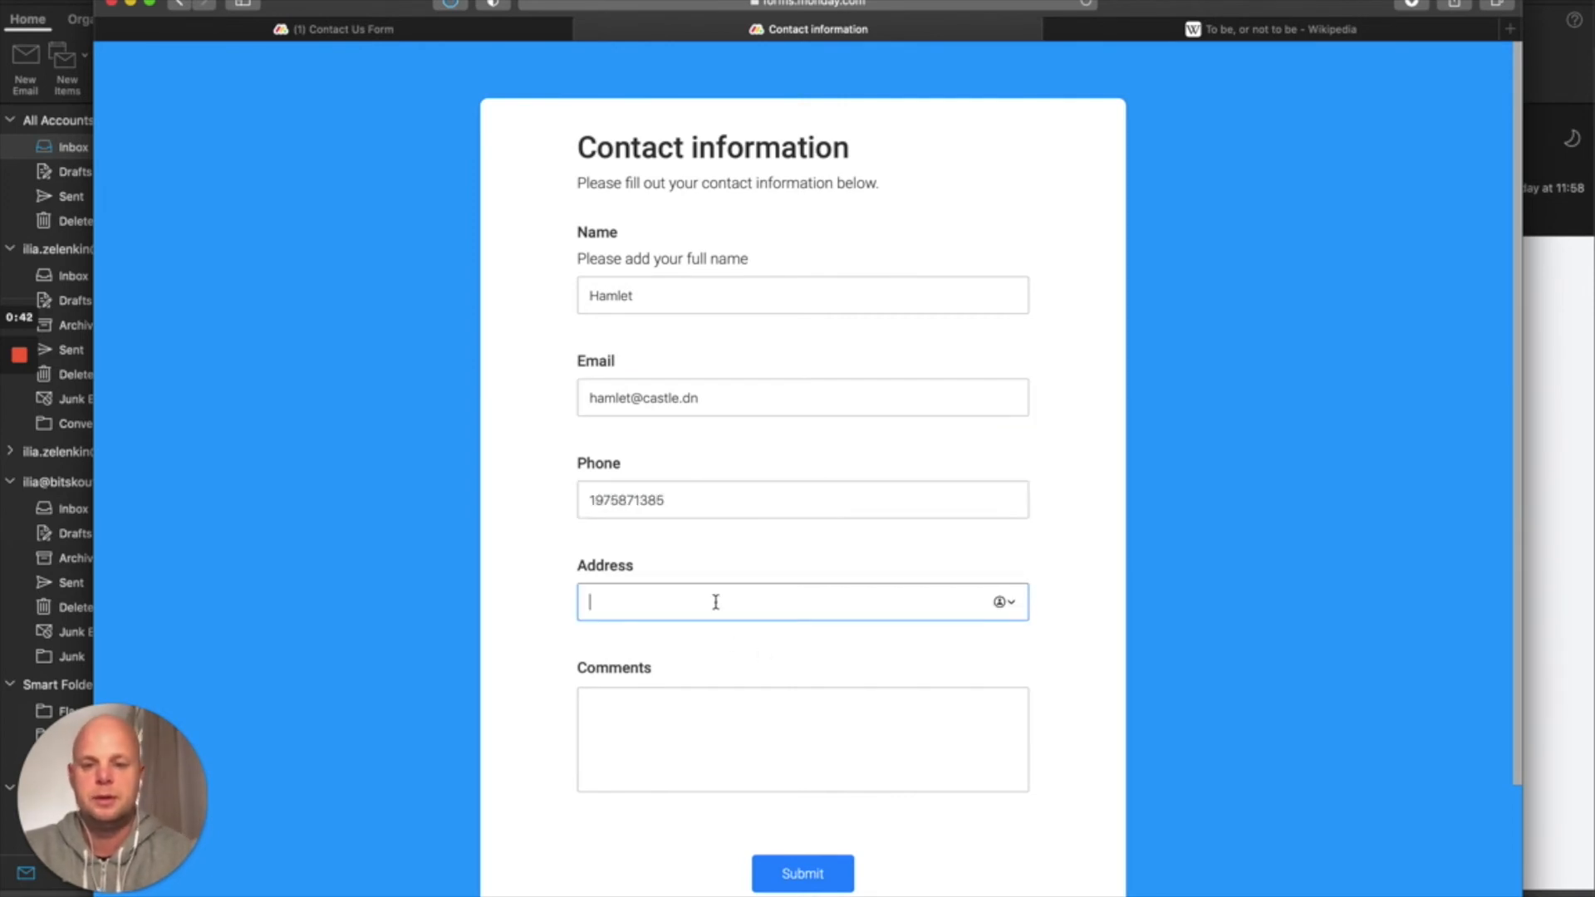
type("Esl")
type("inore CAs")
type("tle")
left_click(736, 716)
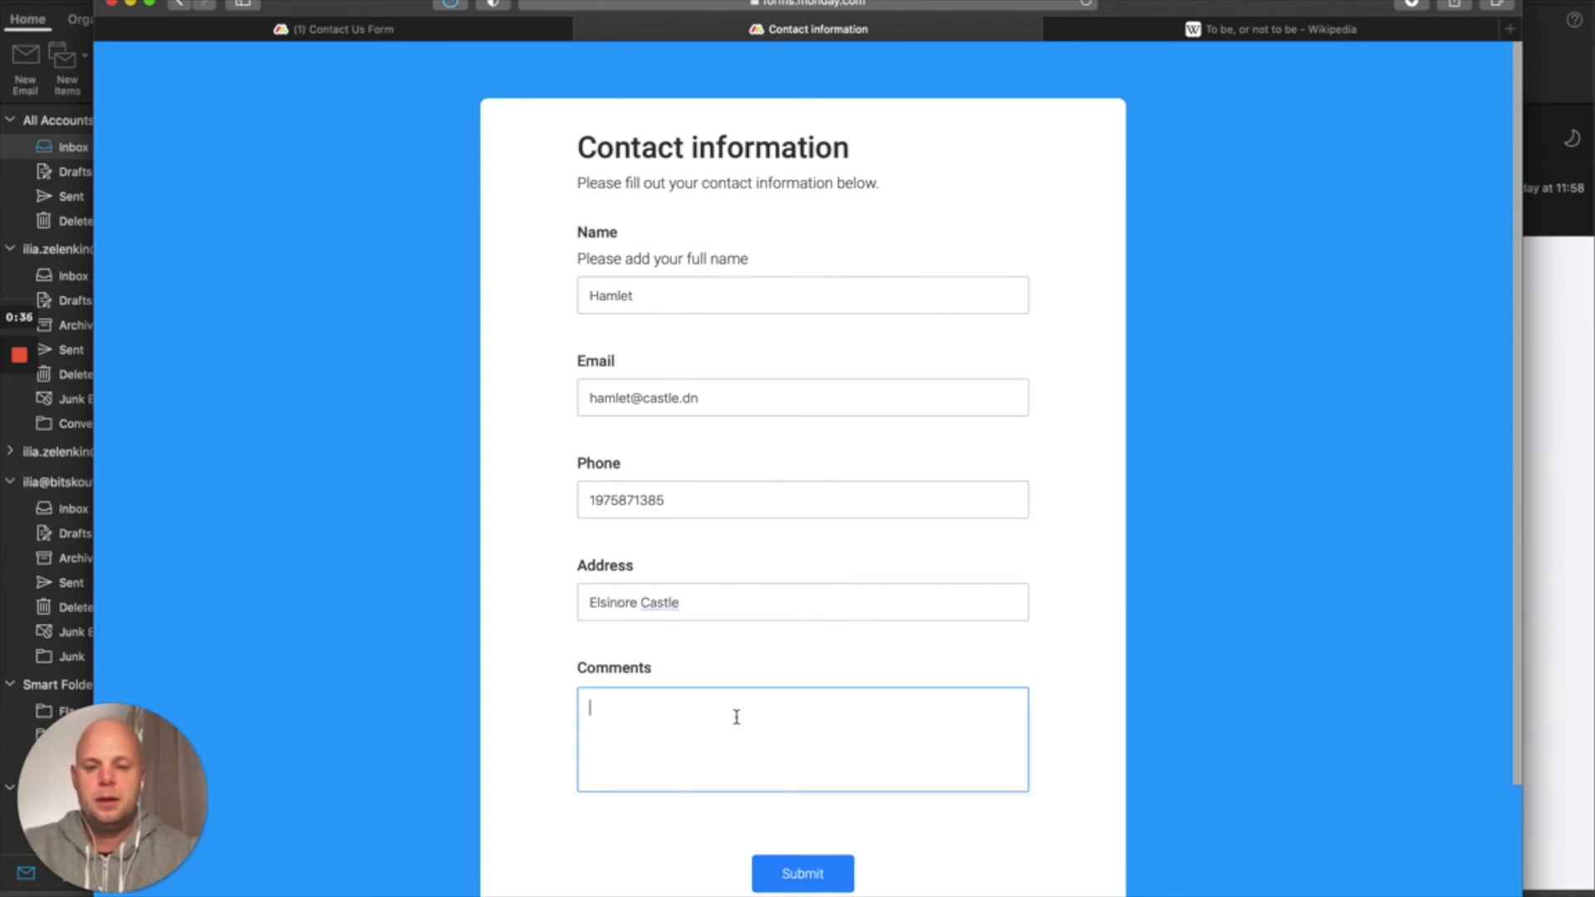
key("super+v")
scroll(813, 731, "up", 5)
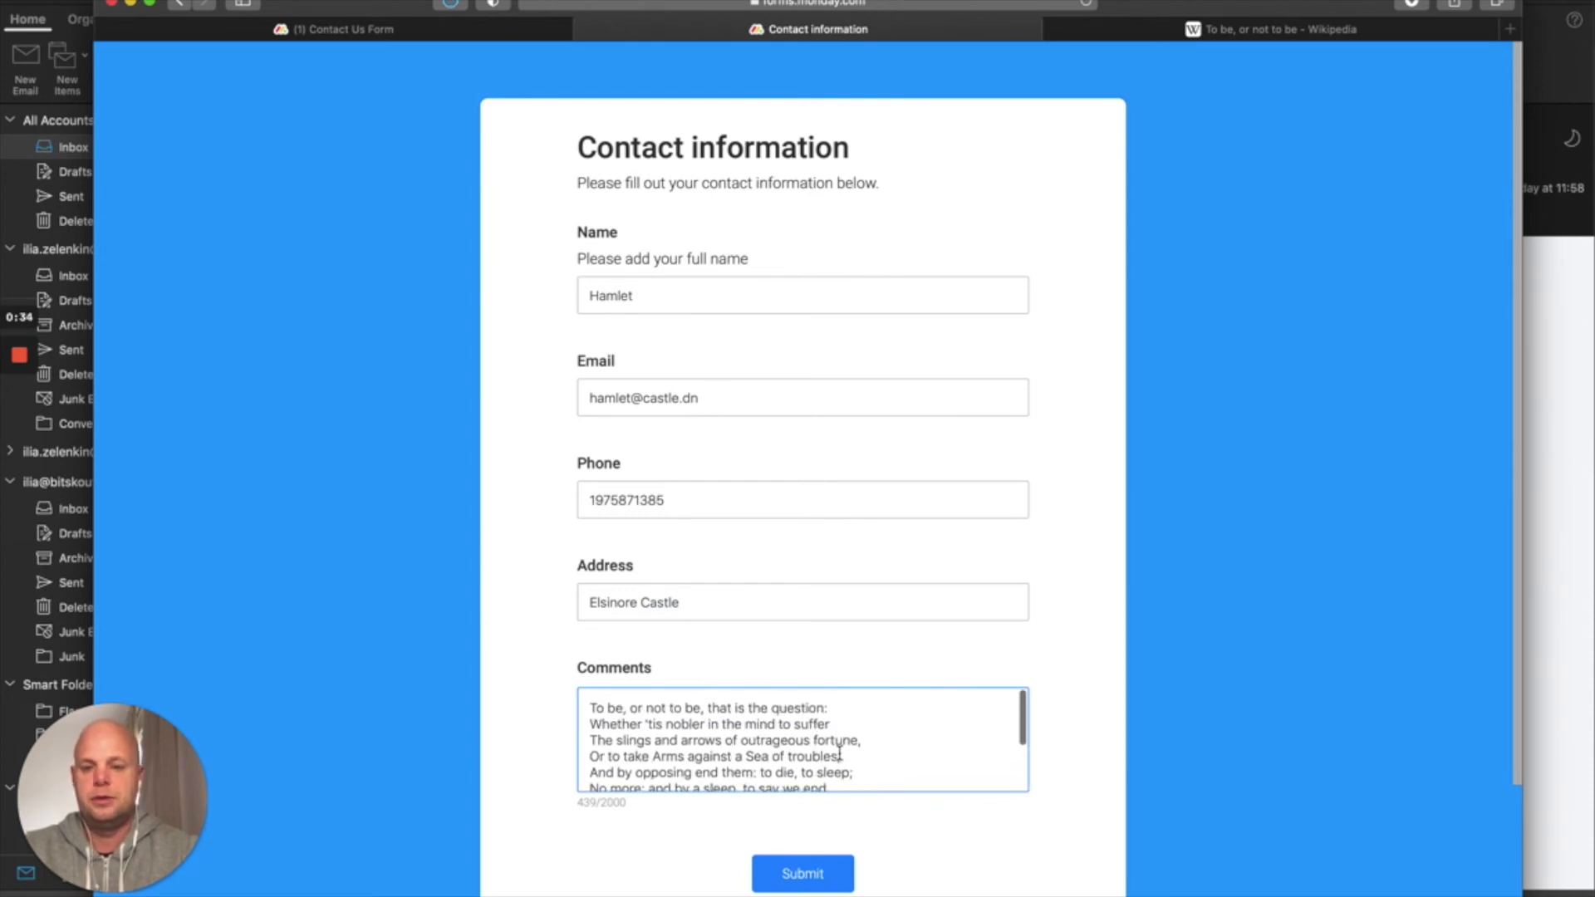
left_click(825, 882)
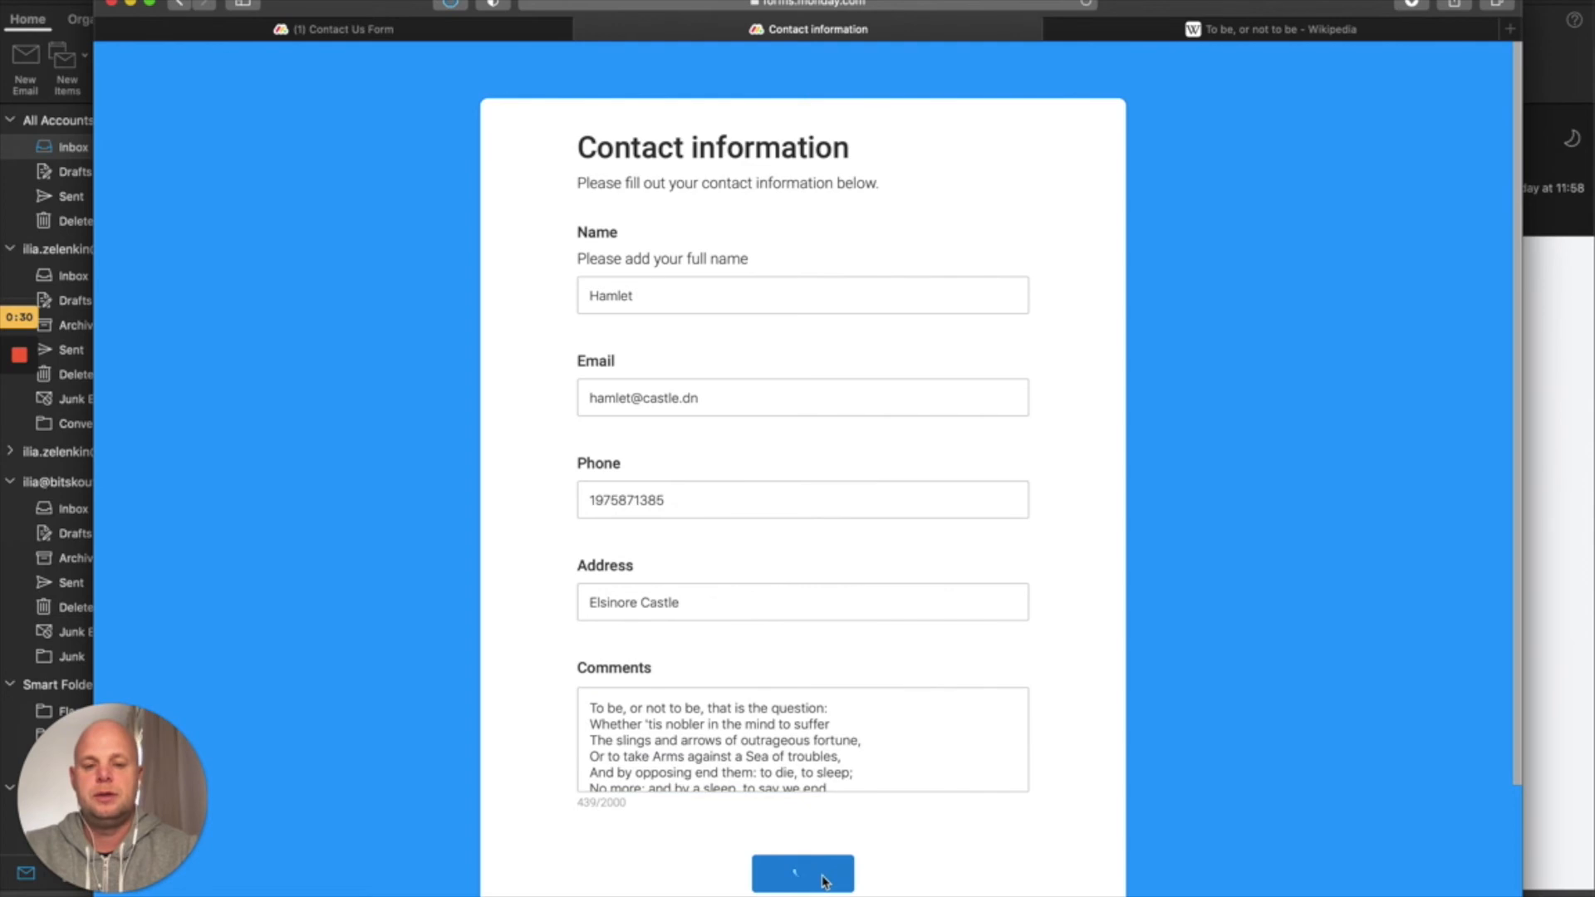
Return to the board's Main Table and open the new submission's updates
left_click(490, 29)
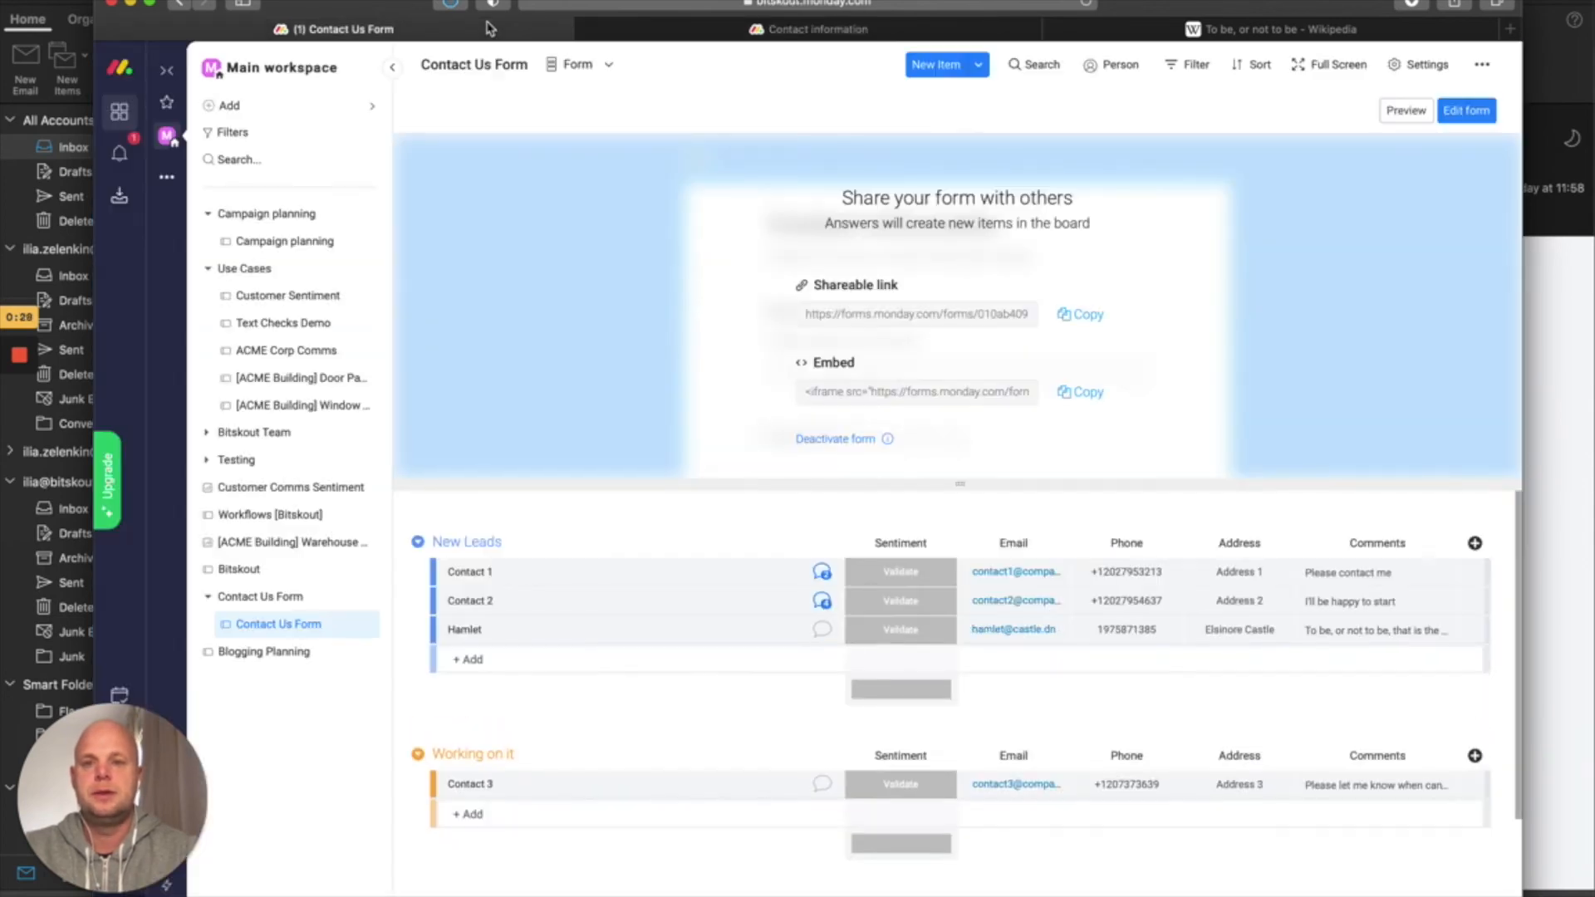
left_click(588, 62)
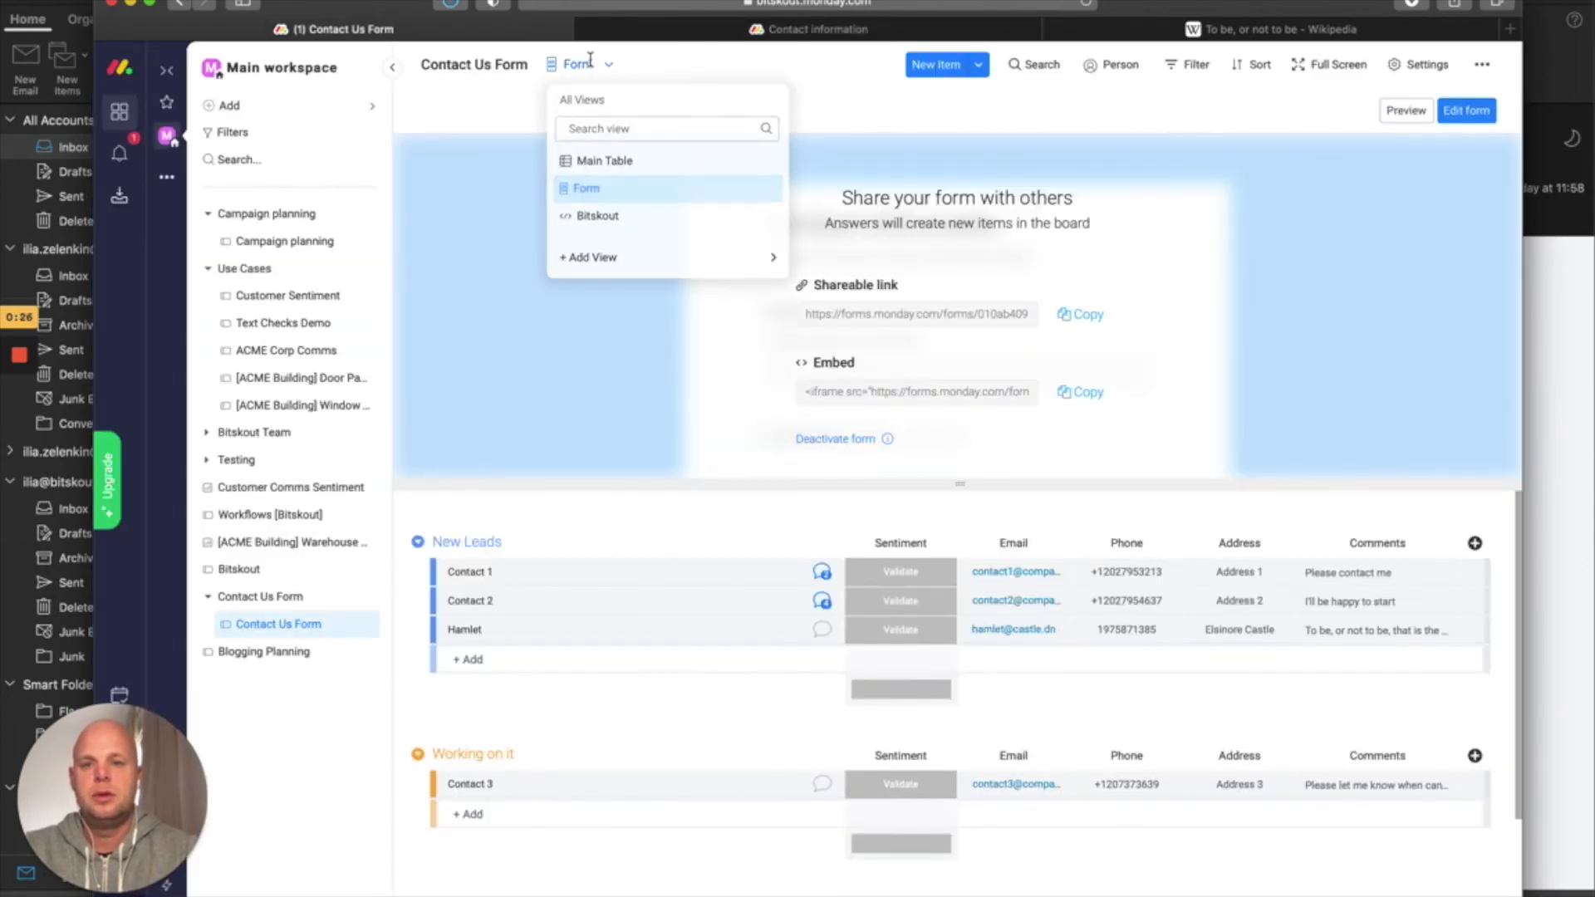
left_click(608, 164)
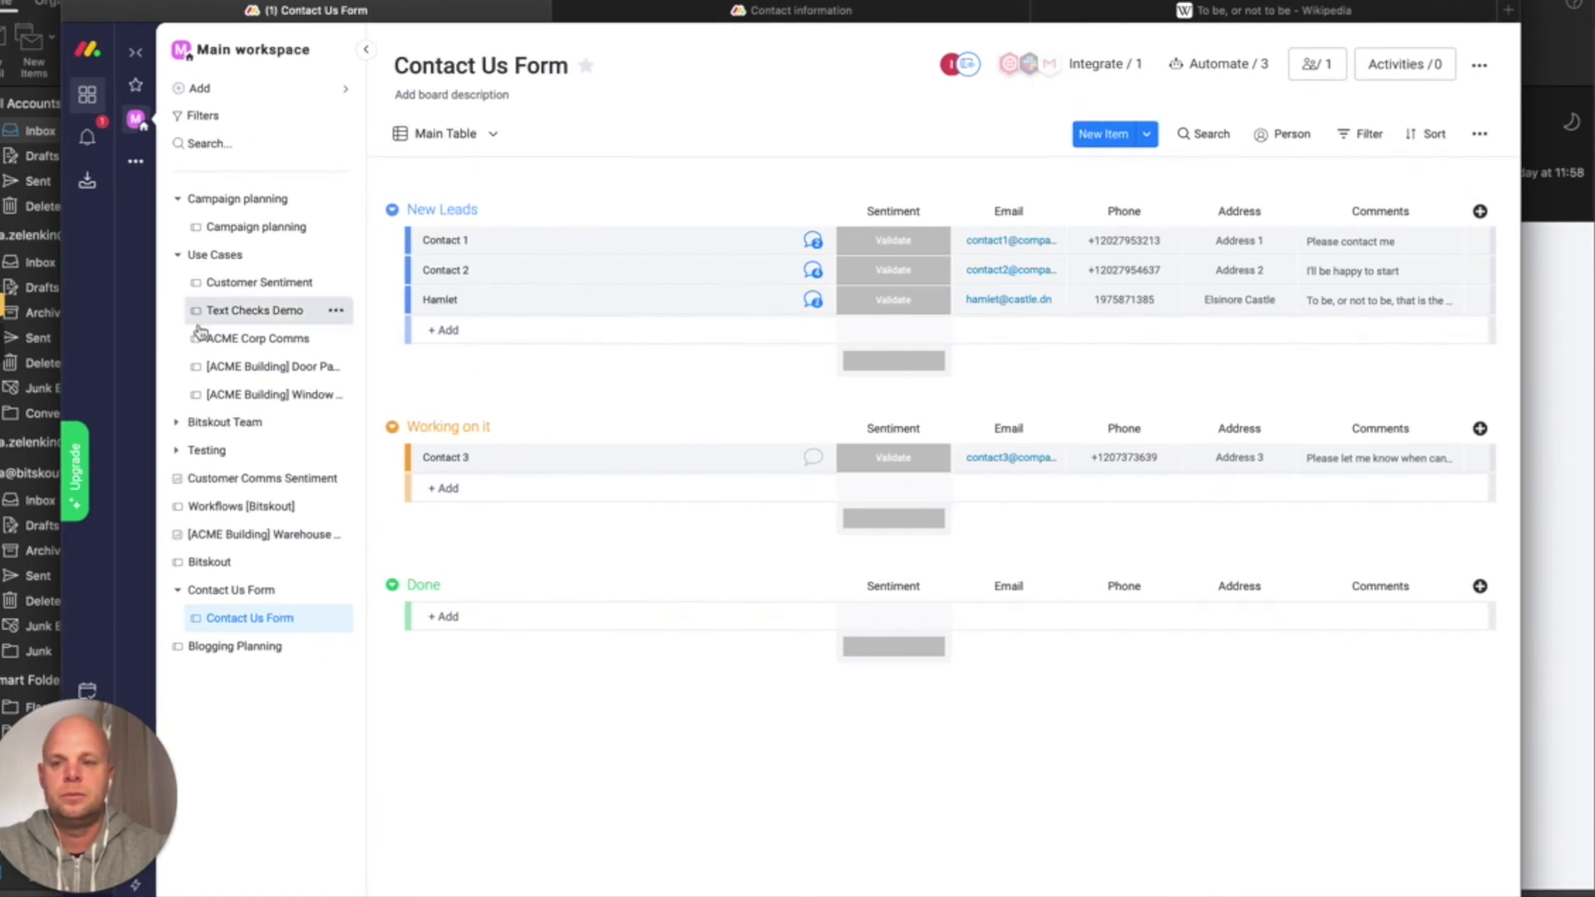
left_click(812, 300)
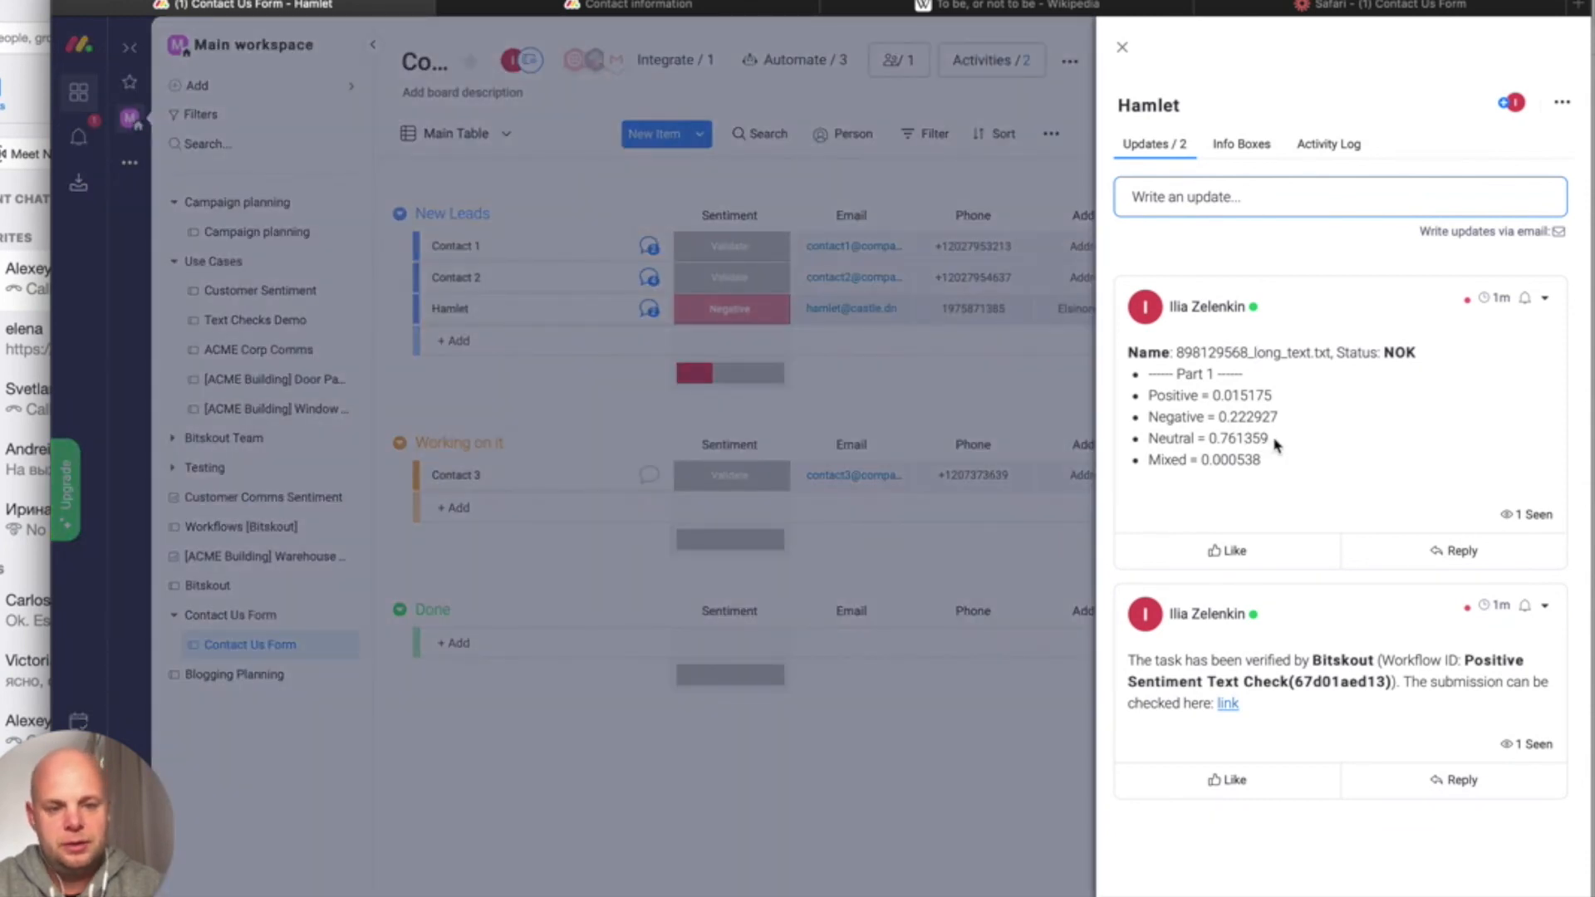
Highlight the Neutral score in Bitskout's update, then close the item panel
left_click_drag(1270, 438, 1228, 437)
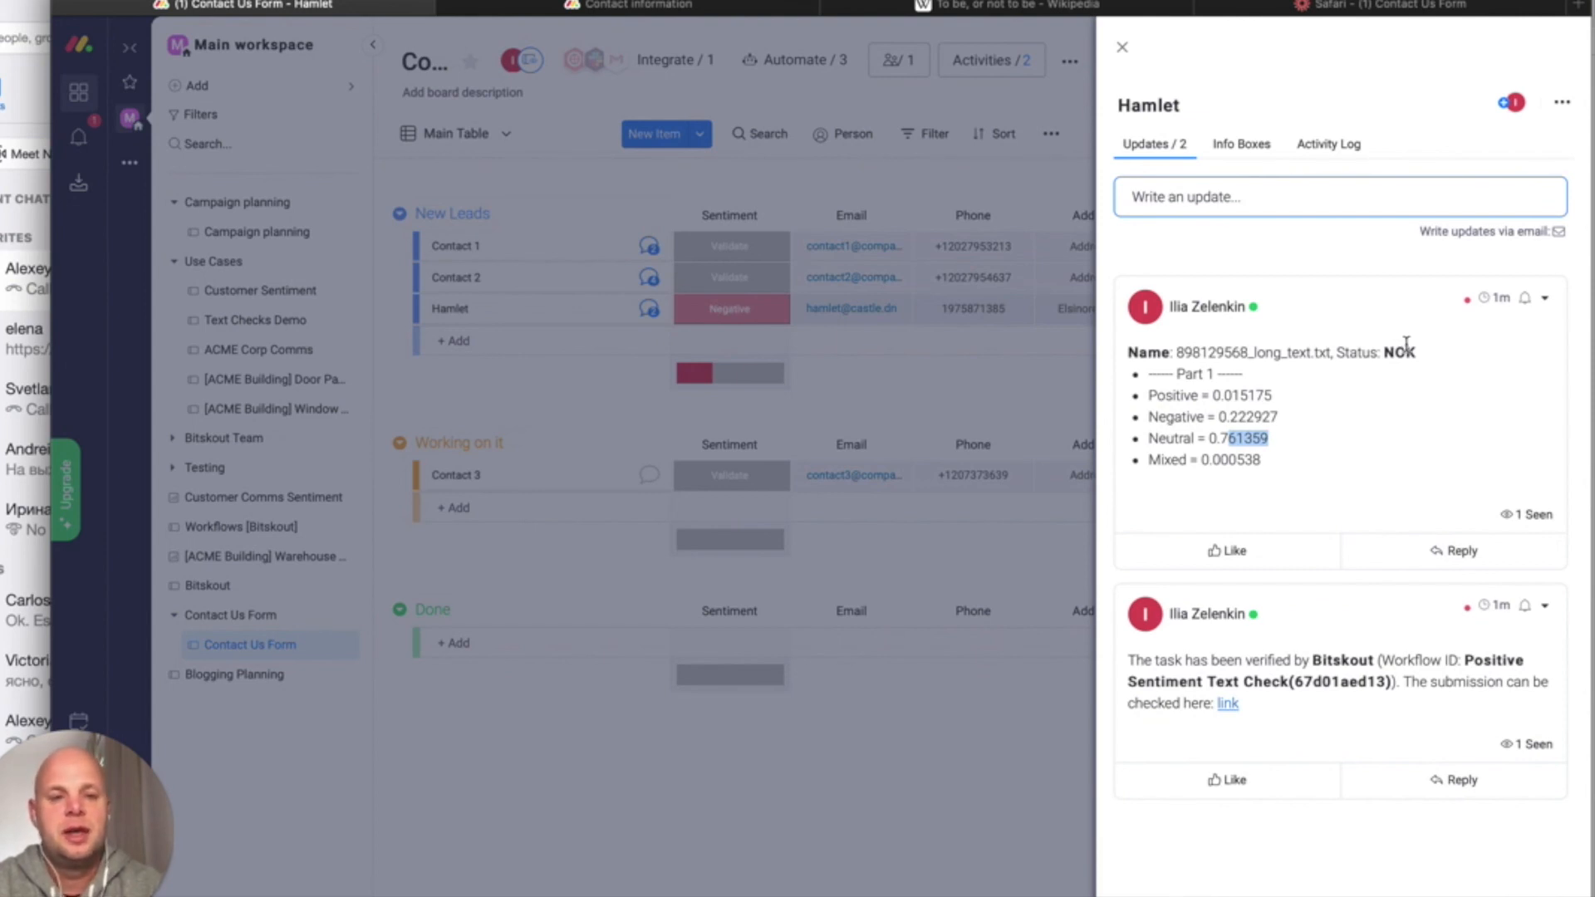
left_click(1122, 49)
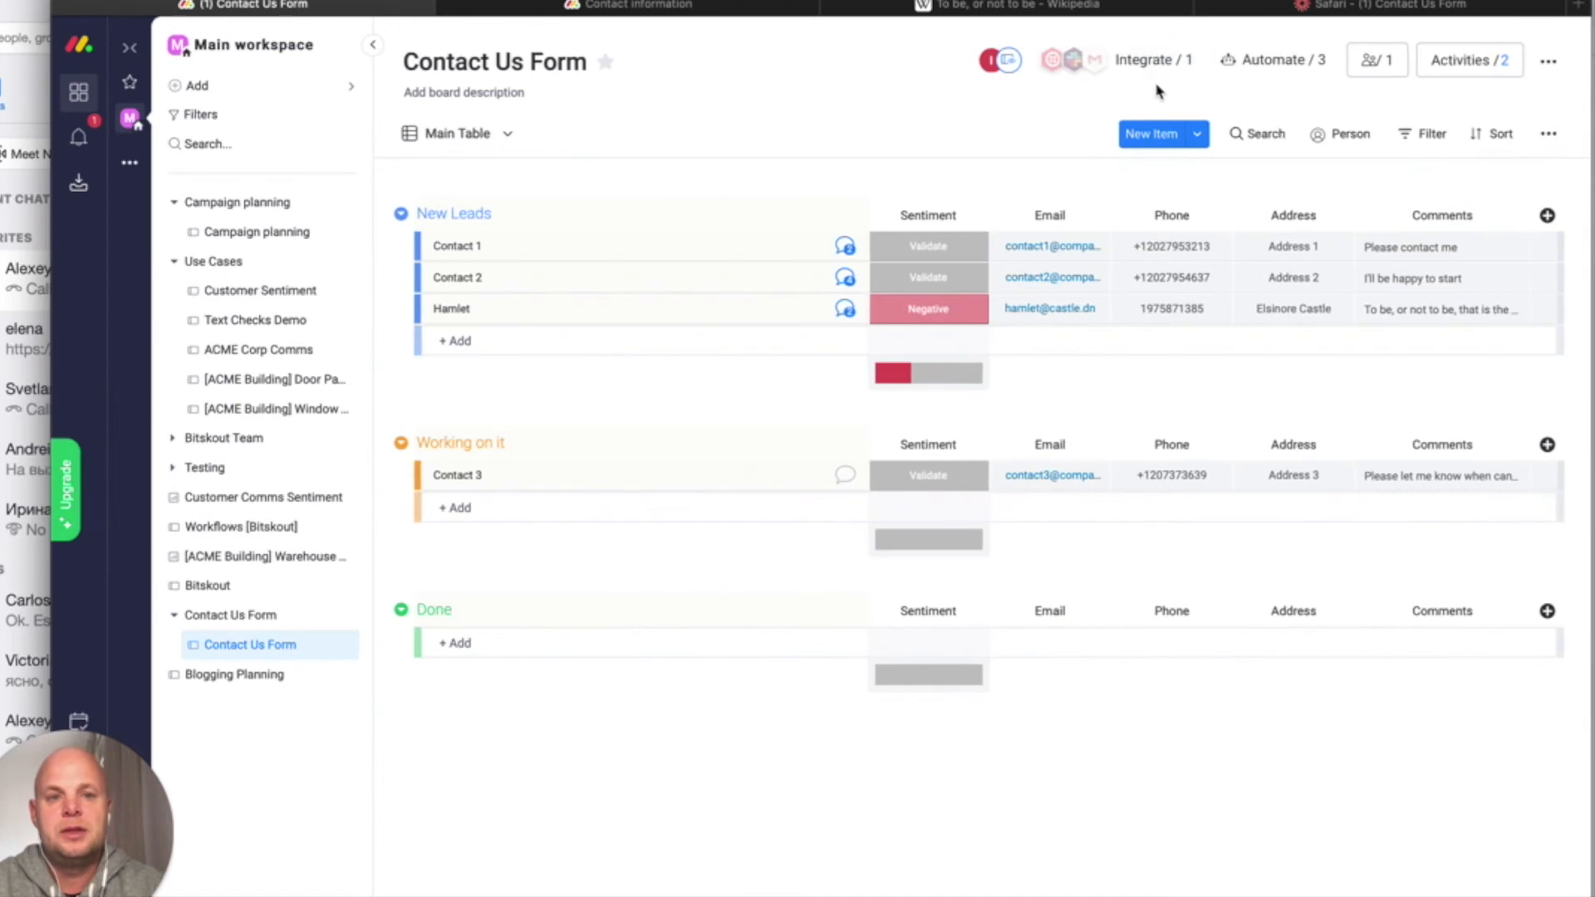